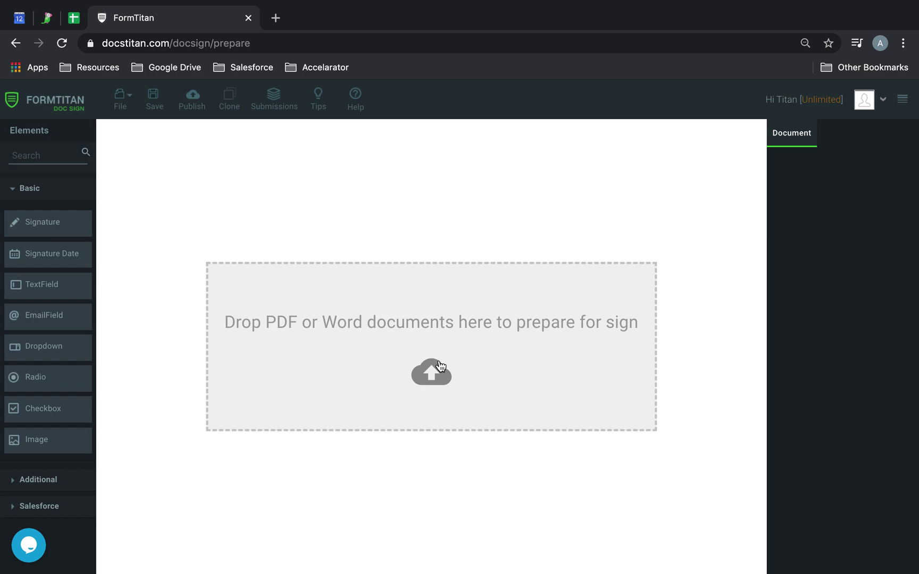
Upload Doc Sign Agreement.pdf from FT Test Docs and scroll down to the signature table on page 3
click(440, 365)
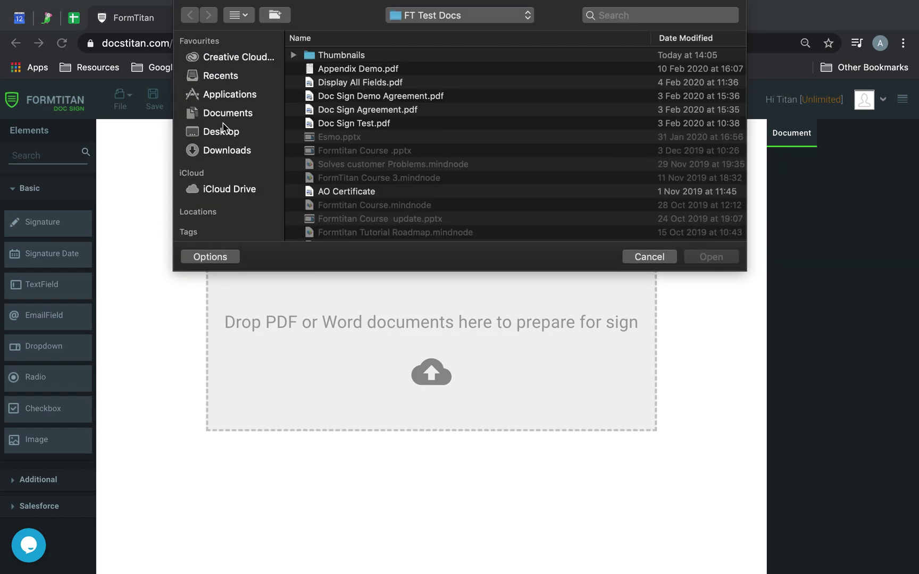
double_click(361, 108)
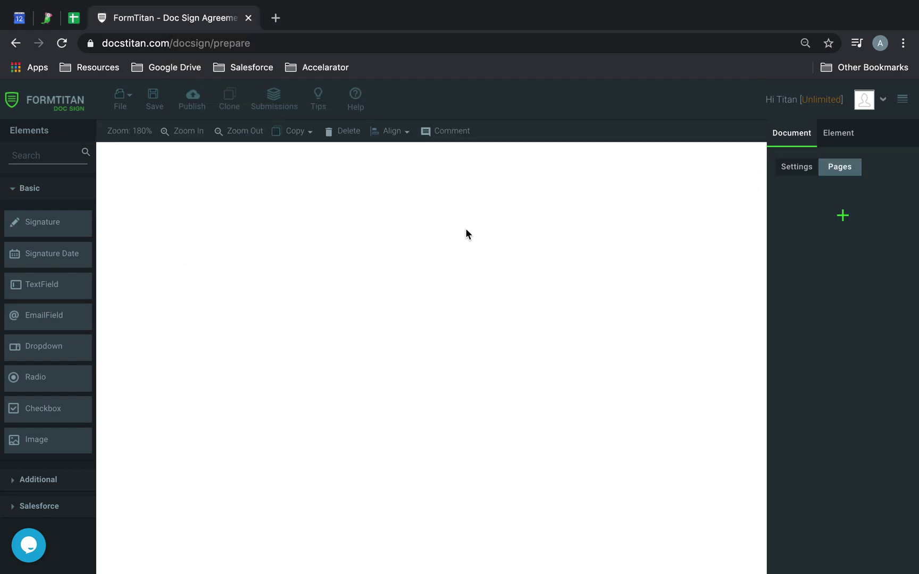
scroll(456, 278, down, 15)
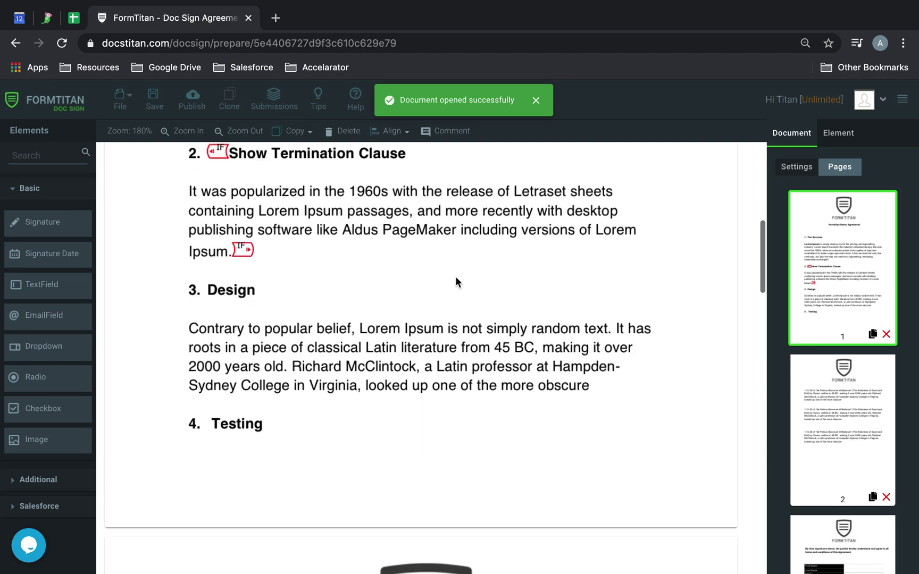
scroll(455, 276, down, 10)
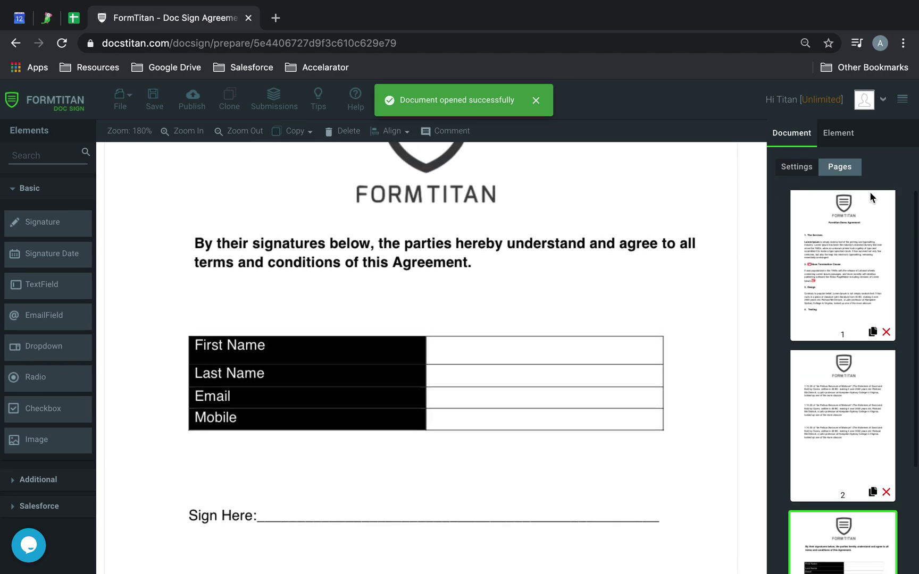
Open the pasted Salesforce contact URL in a new tab, then go to Setup from the gear menu
click(274, 18)
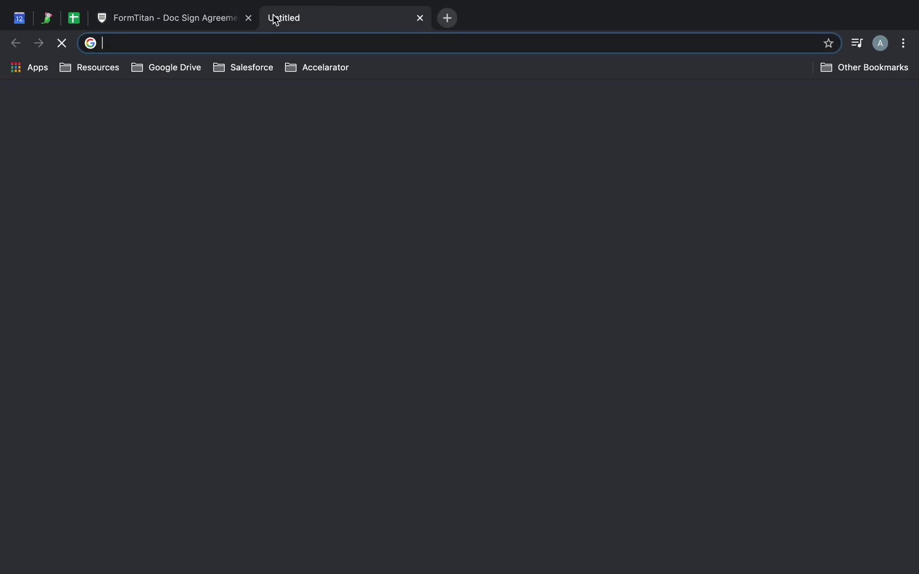
text(midhaconsulting-dev-ed.lightning.force.com/lightning/r/Contact/0031r00002dpQrFAAU/view)
key(Return)
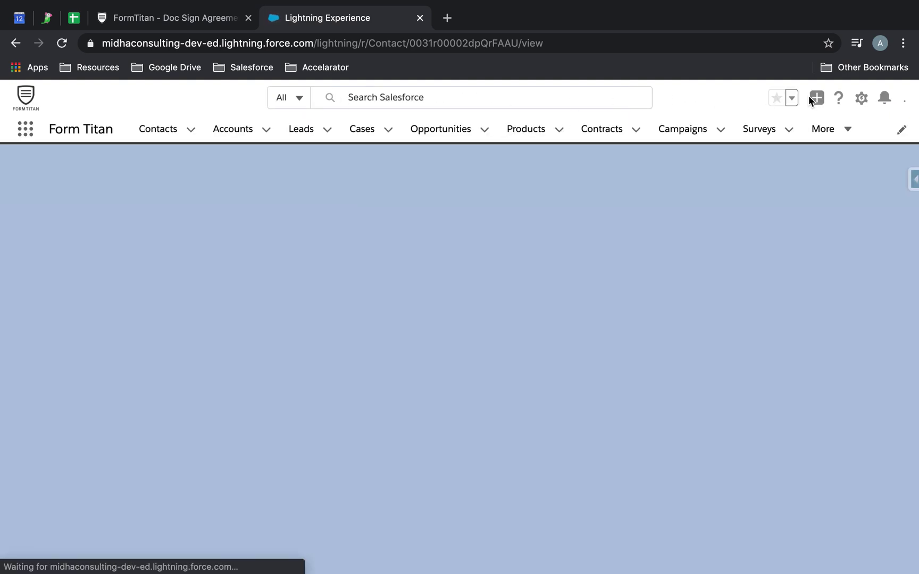
click(853, 109)
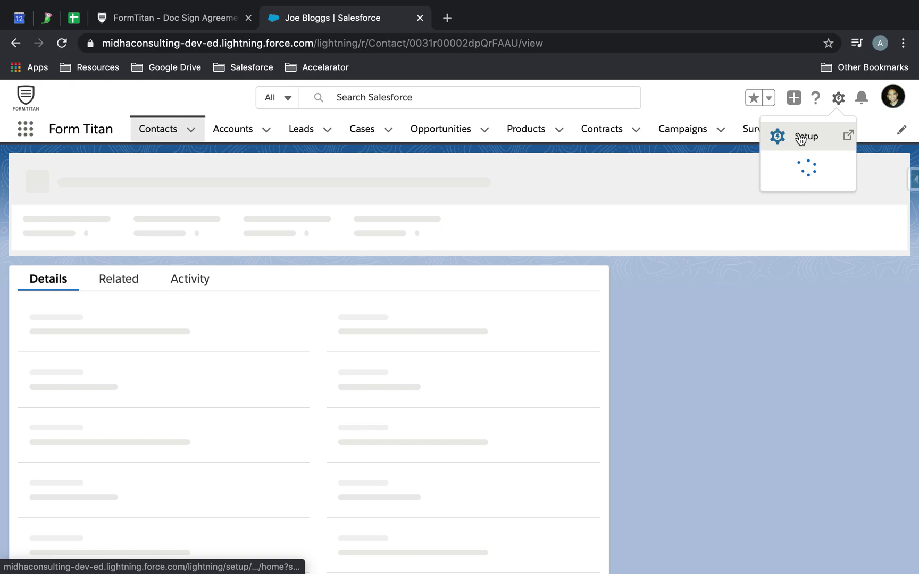
click(801, 139)
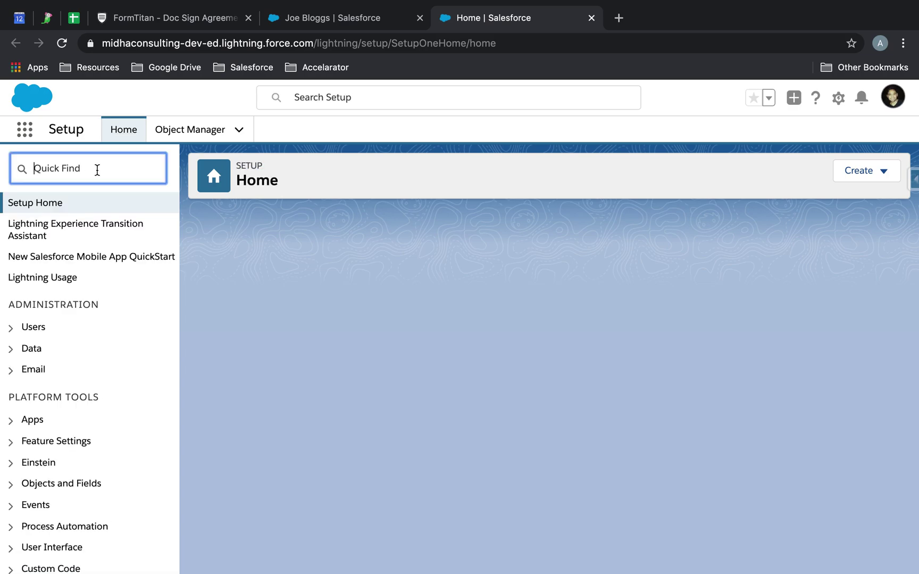
Check Organization-Wide Addresses and confirm Email-to-Case is enabled, then open Object Manager
text(organ)
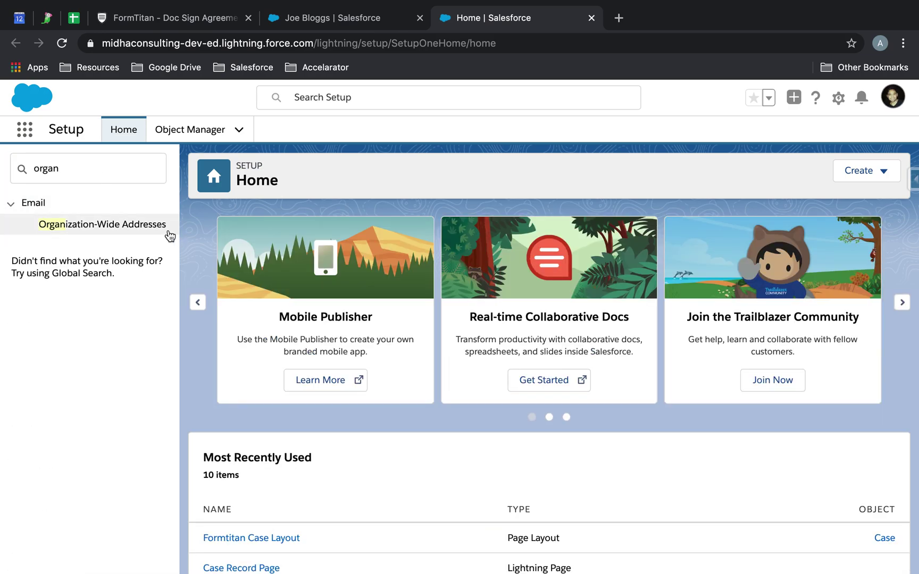
click(134, 230)
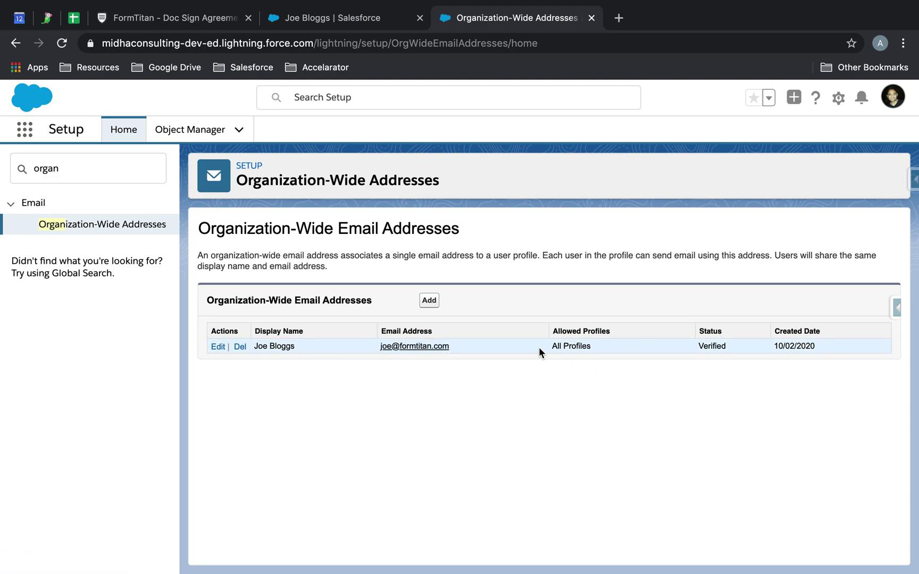
double_click(86, 168)
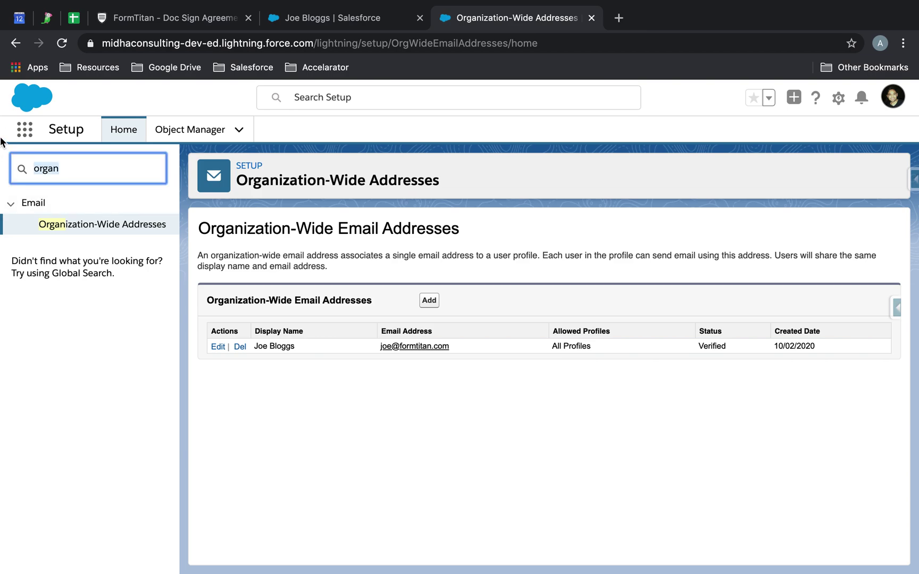
text(email-to)
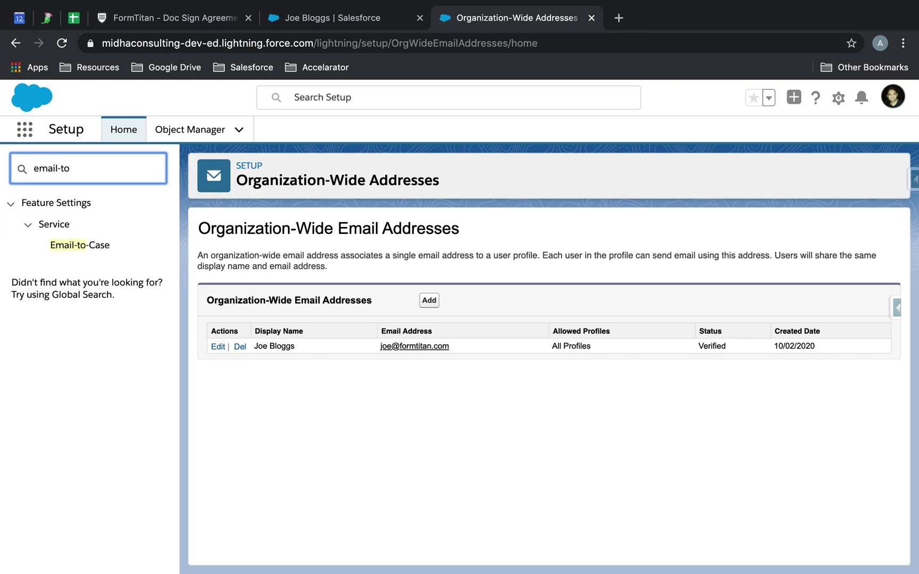
click(84, 246)
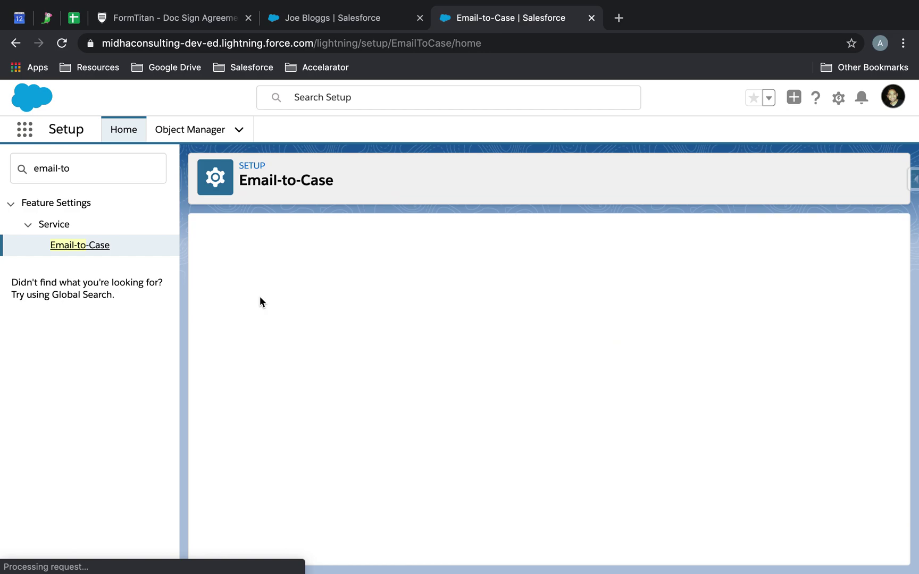
click(465, 517)
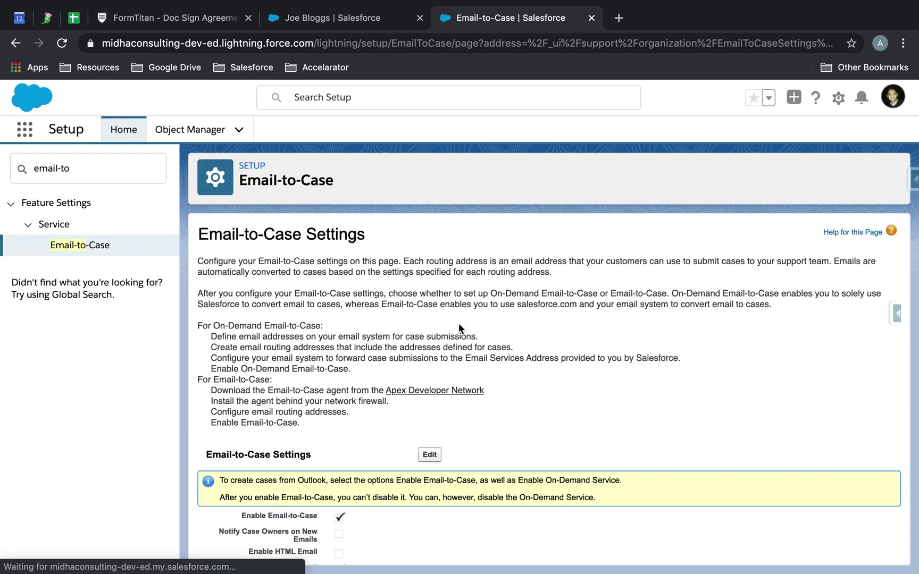
scroll(381, 400, down, 4)
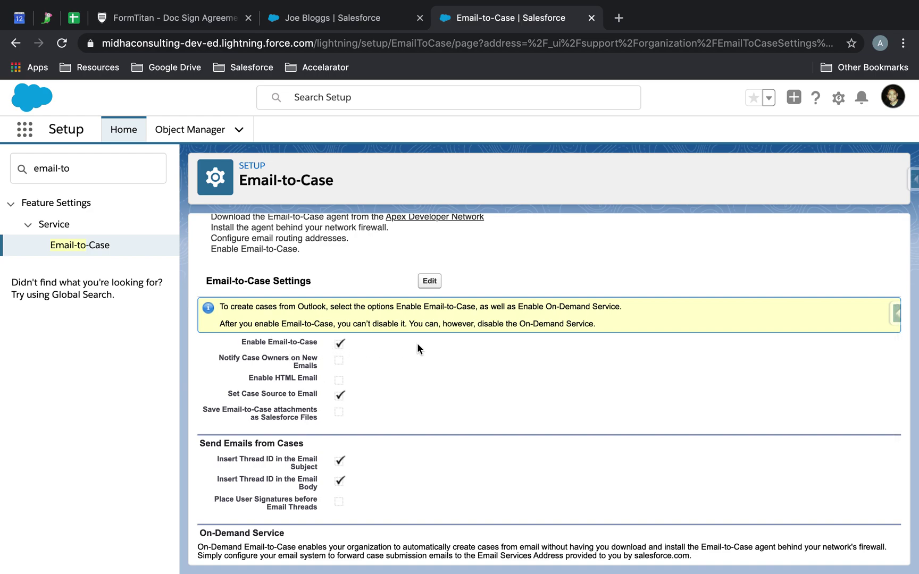
scroll(417, 345, down, 5)
scroll(418, 348, up, 10)
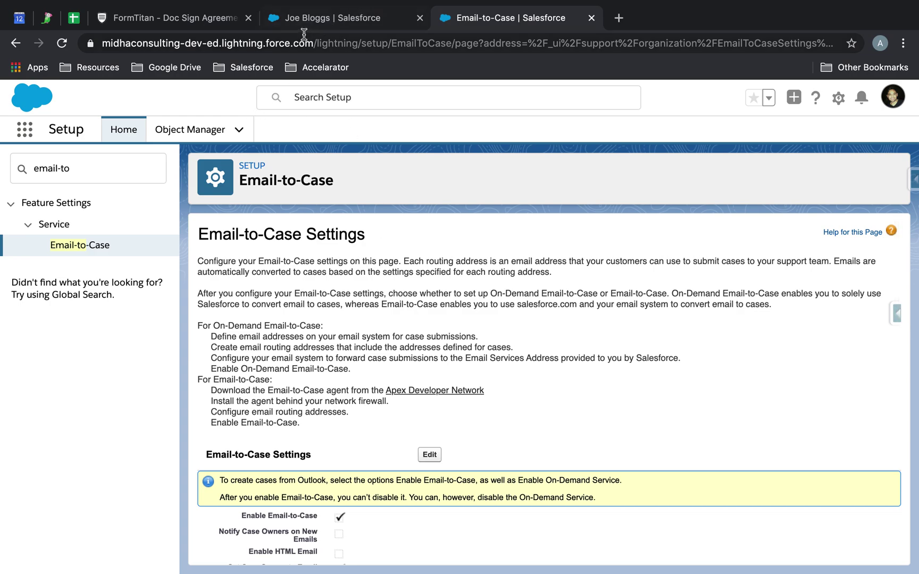
click(198, 126)
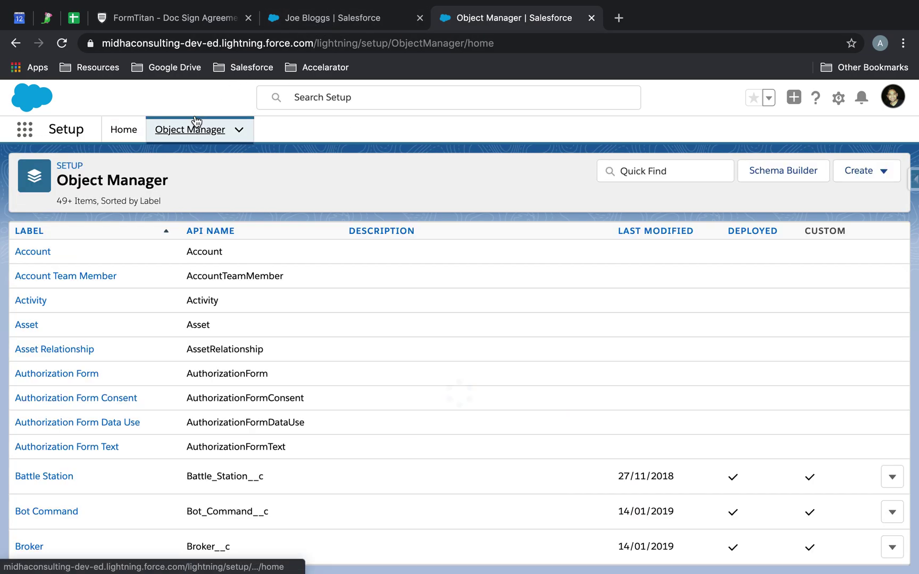
Switch to the Form Titan app through the App Launcher
click(328, 97)
text(case)
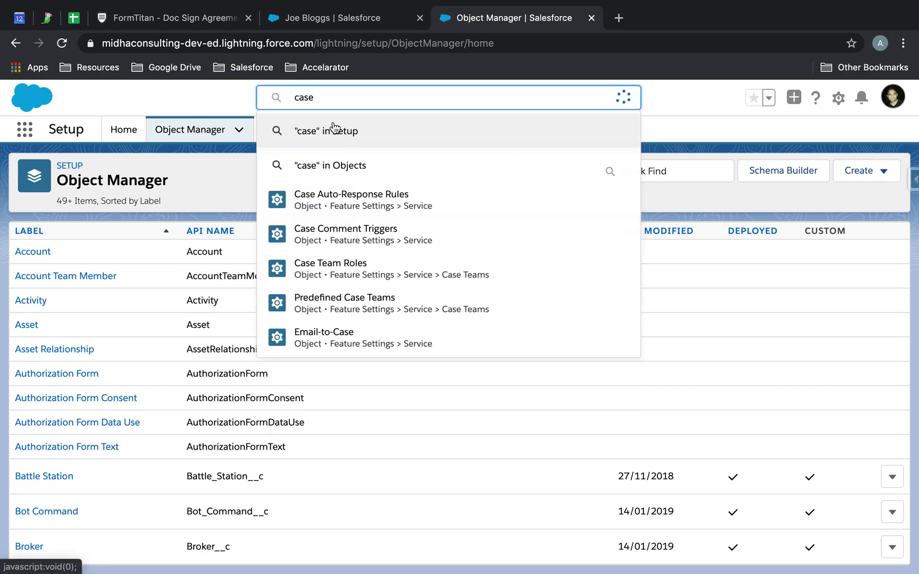
click(31, 105)
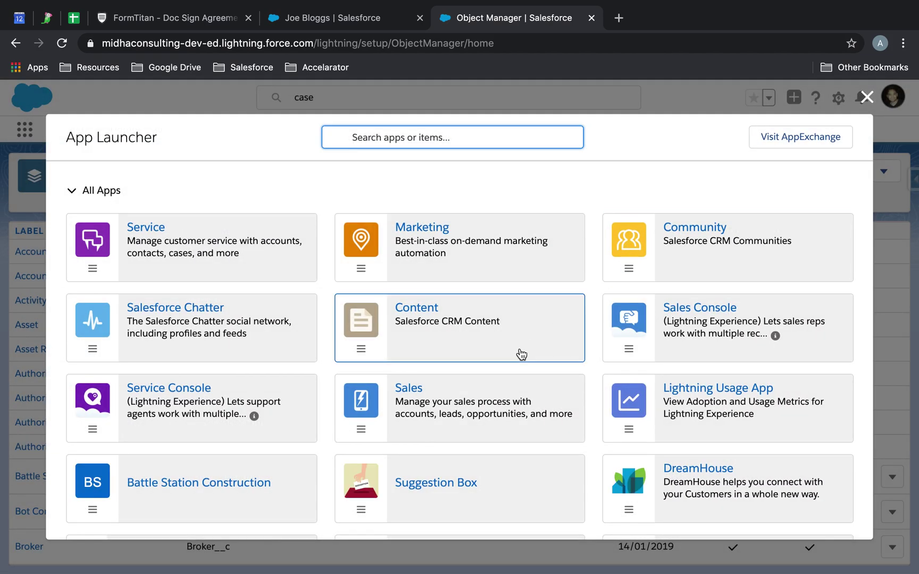
scroll(521, 355, down, 4)
click(140, 440)
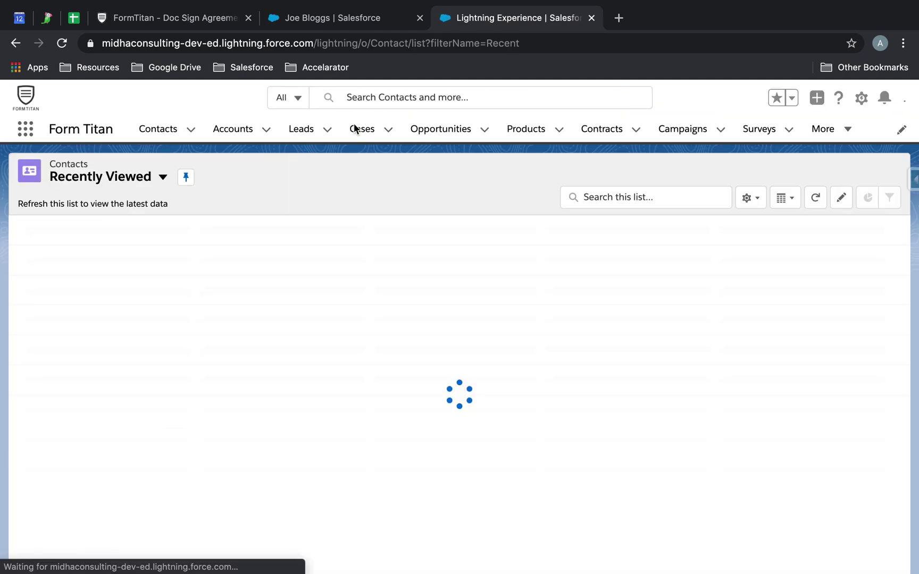
Inspect cases 00001031 and 00001035, confirm 00001035 has no emails, then view the contact record
click(355, 129)
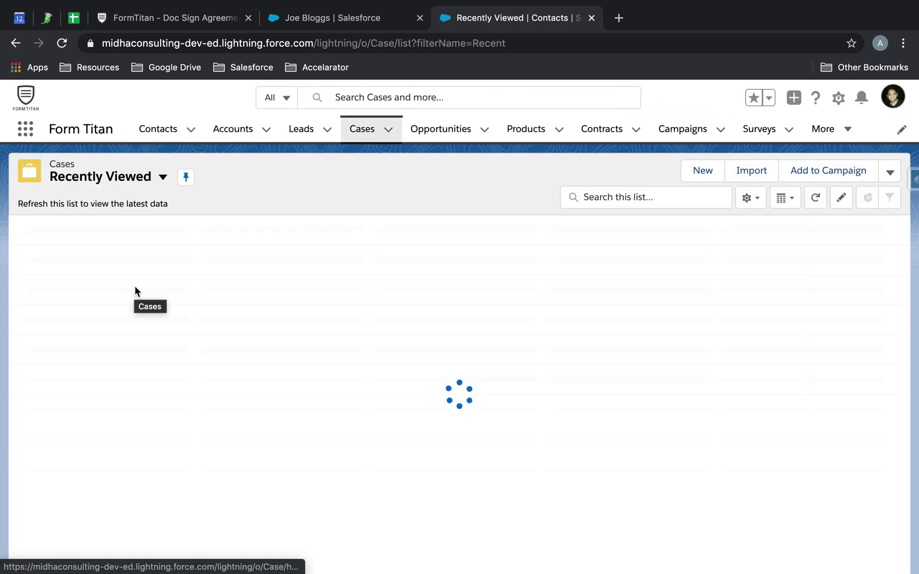
click(110, 249)
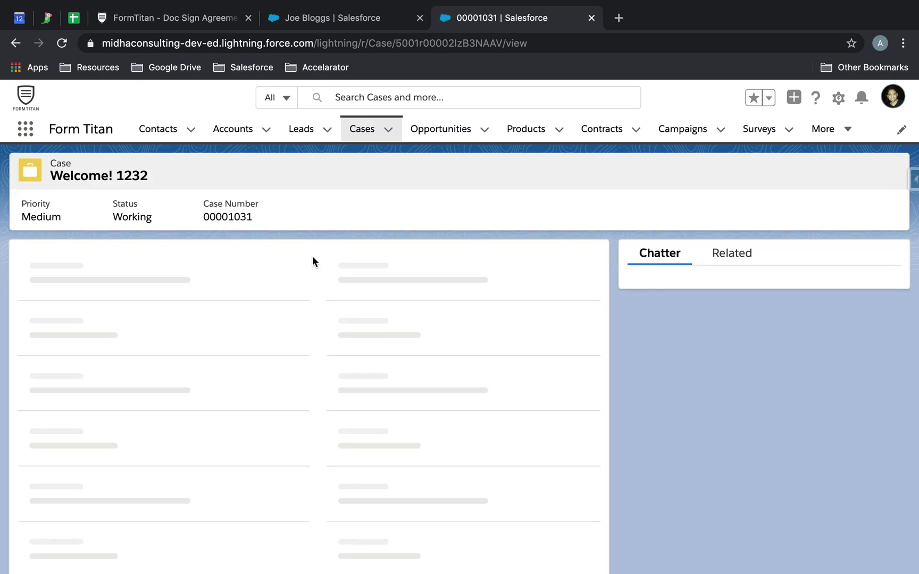
click(366, 132)
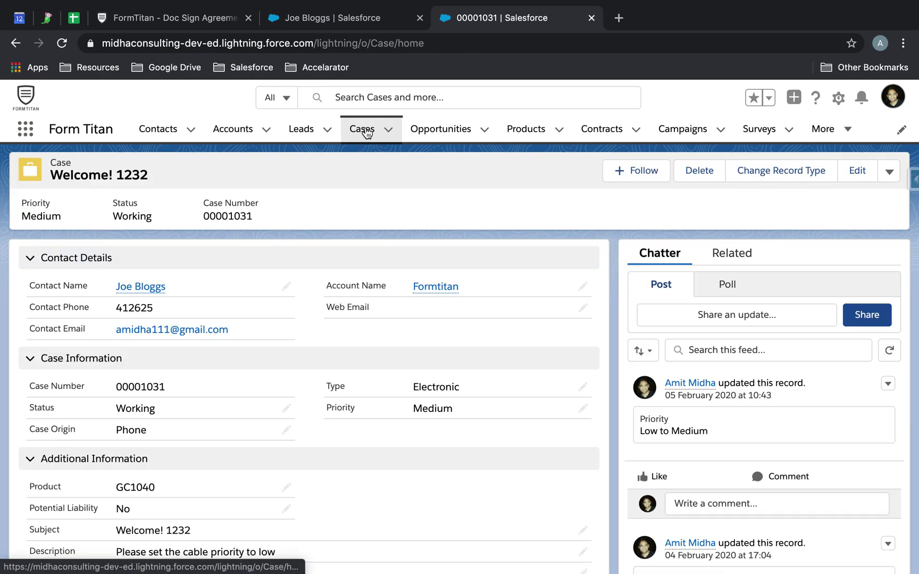
click(104, 270)
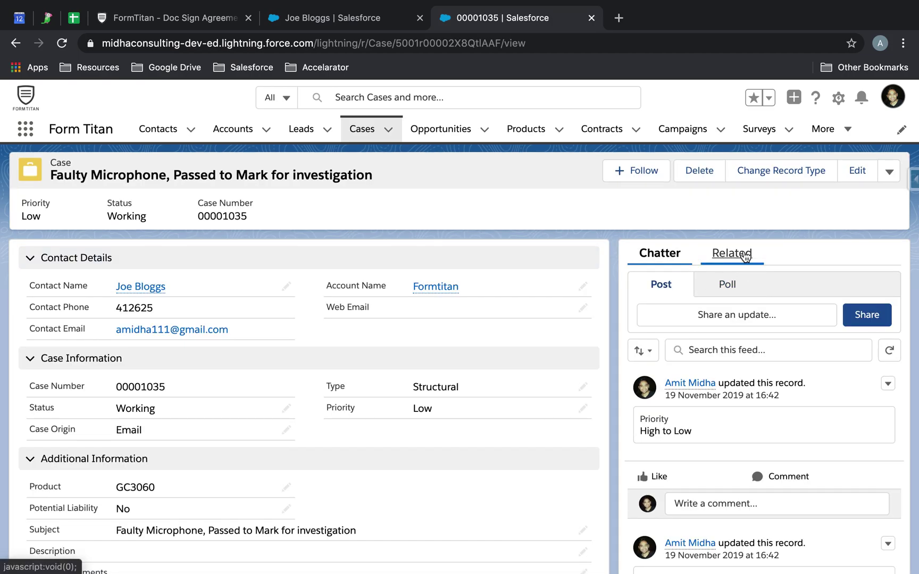
click(731, 253)
click(701, 292)
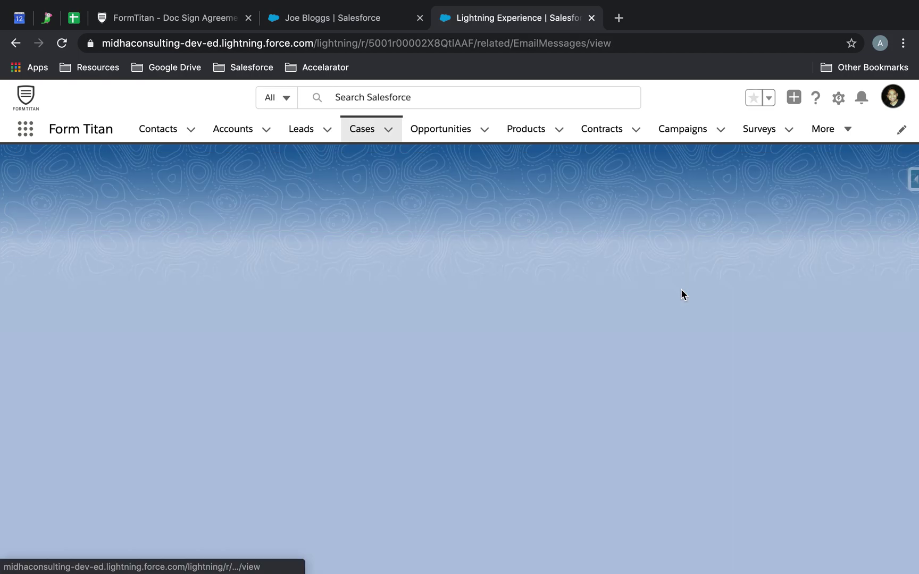
click(16, 44)
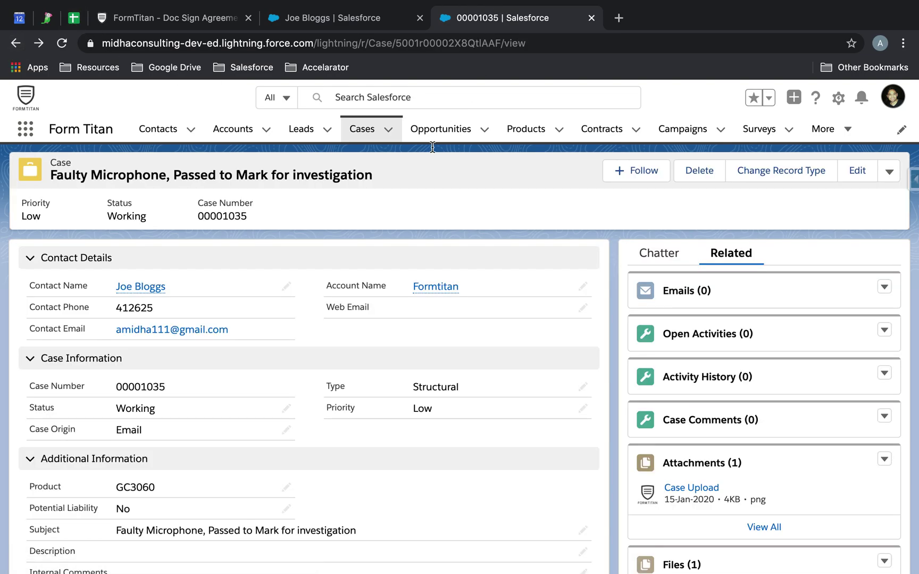
click(346, 20)
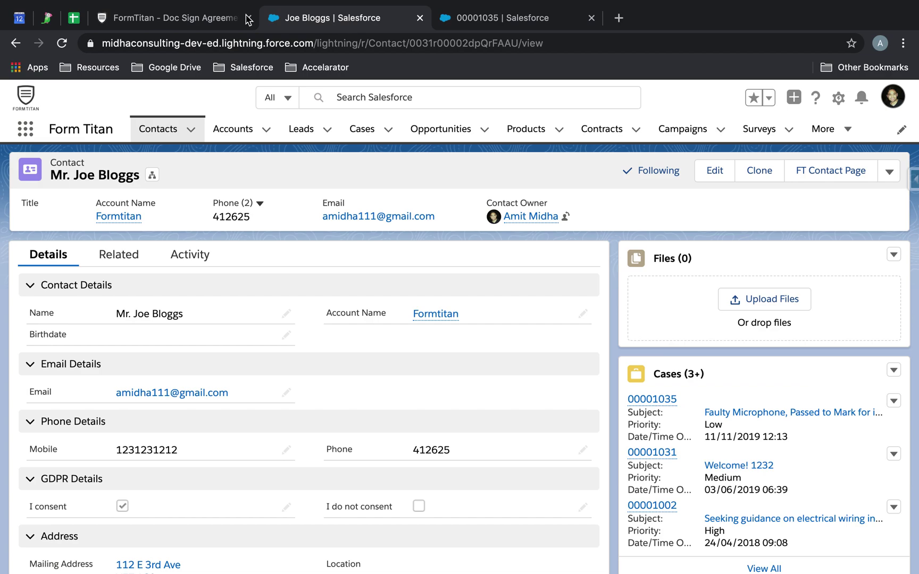
click(163, 19)
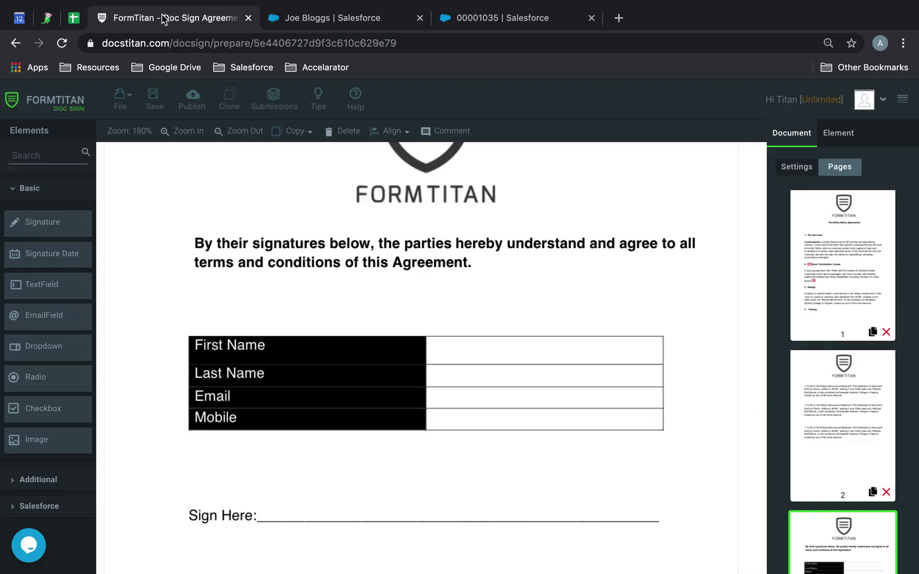
Place a TextField with its label hidden and resize it into the First Name cell
click(420, 18)
text(text)
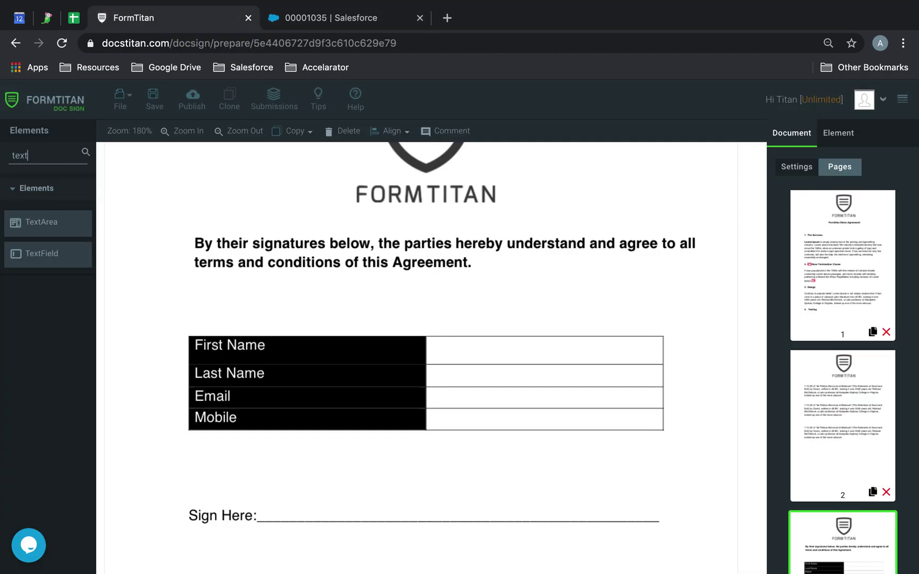
drag(47, 258, 519, 290)
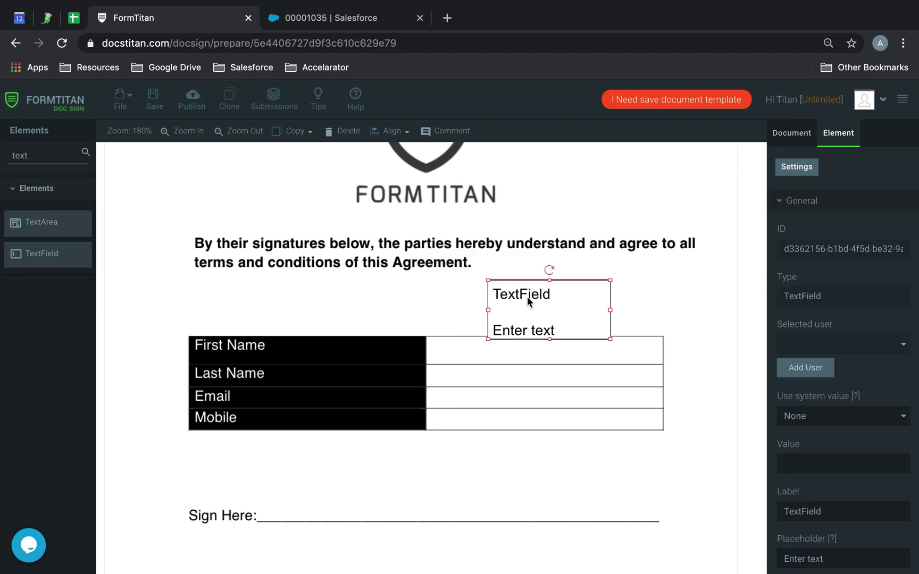
scroll(811, 435, down, 3)
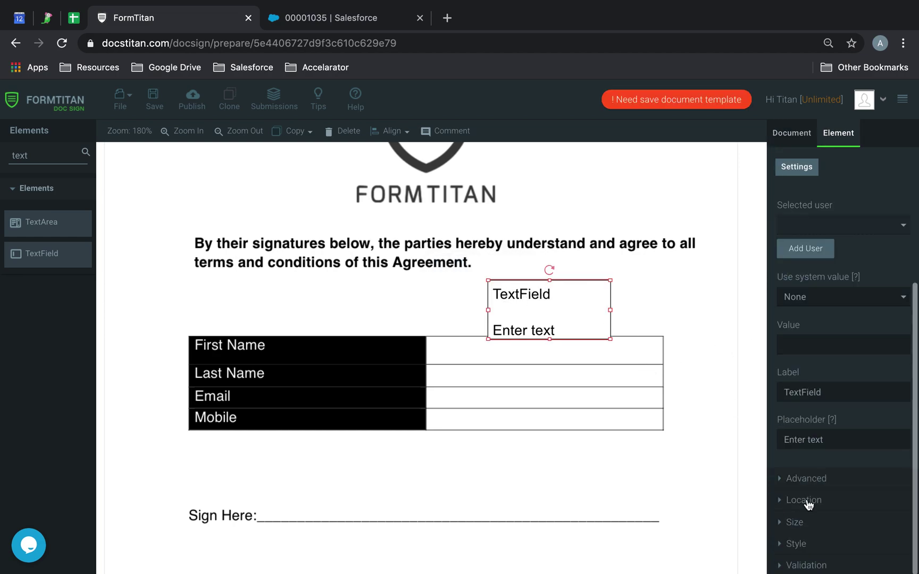
click(806, 472)
click(785, 384)
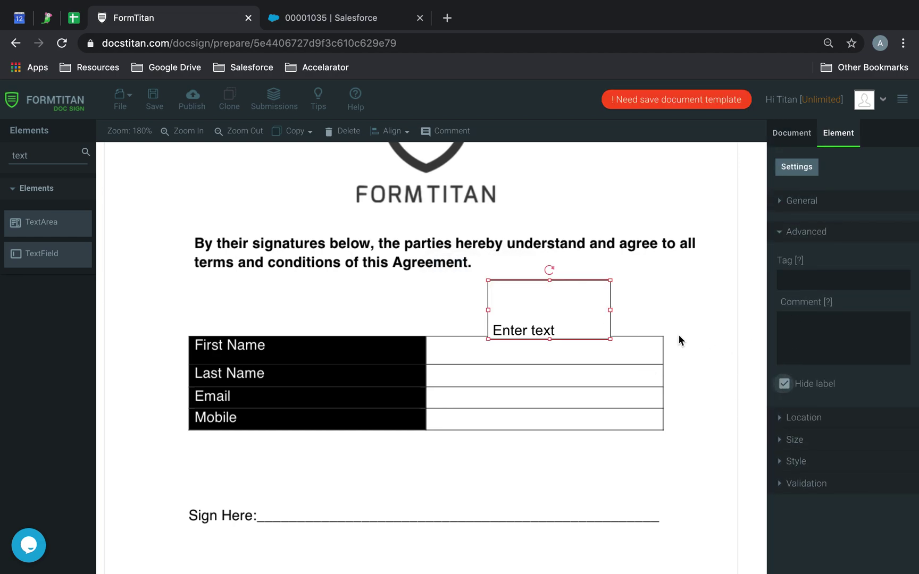
drag(614, 341, 591, 370)
Copy the First Name field into the Last Name, Email and Mobile rows
key(ctrl+c)
key(ctrl+v)
click(589, 378)
key(ctrl+v)
mouse_move(588, 410)
mouse_down()
mouse_move(588, 402)
mouse_move(579, 426)
mouse_move(577, 402)
mouse_up()
click(583, 384)
key(ctrl+v)
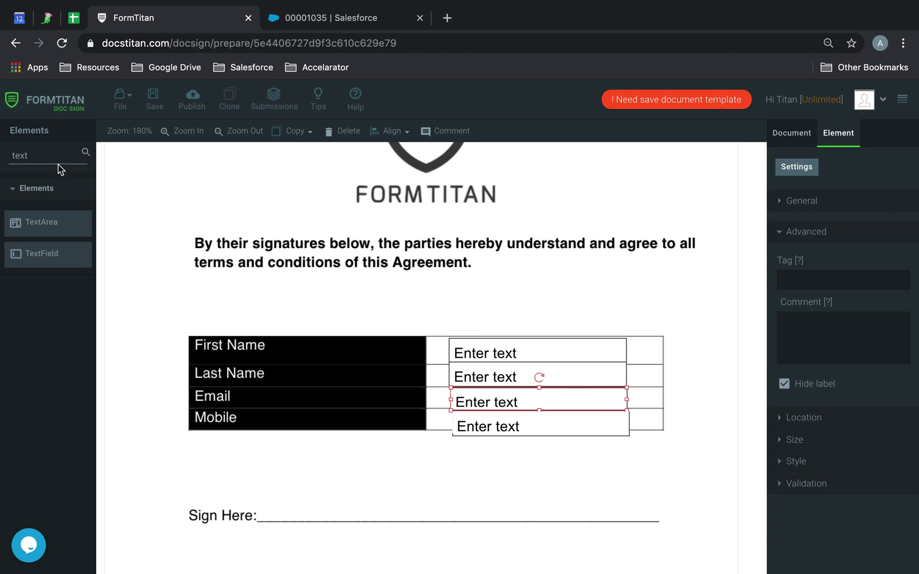
Add a Signature box and stretch it over the Sign Here line
text(sign)
mouse_move(48, 221)
mouse_down()
mouse_move(181, 319)
mouse_move(287, 457)
mouse_up()
mouse_move(392, 477)
mouse_down()
mouse_move(663, 504)
mouse_move(646, 520)
mouse_up()
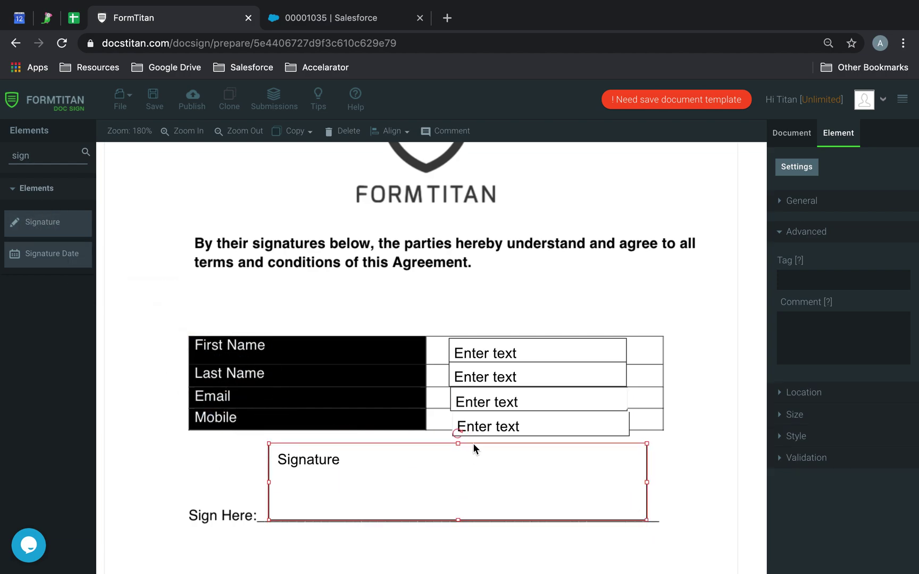
Tag the First Name, Last Name, Email and Mobile fields to match their rows
click(557, 354)
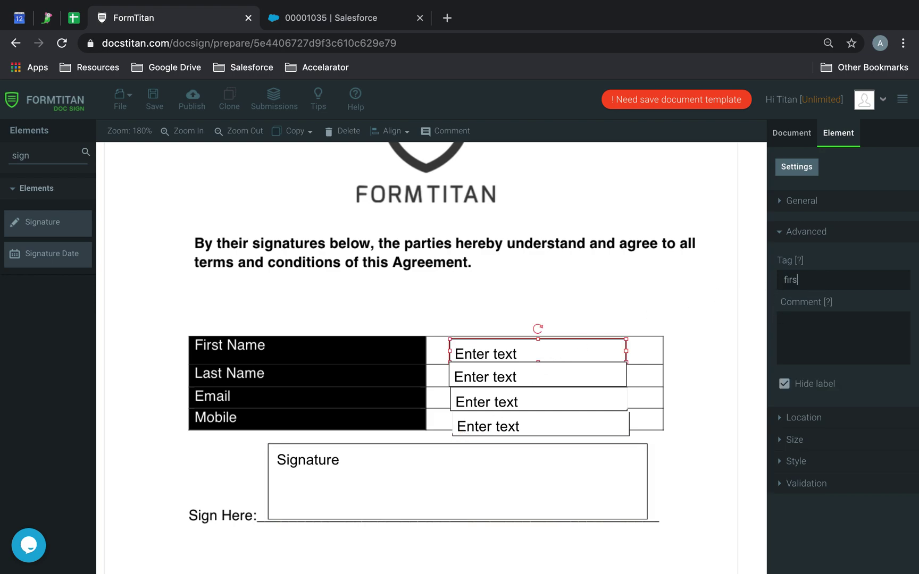
click(542, 374)
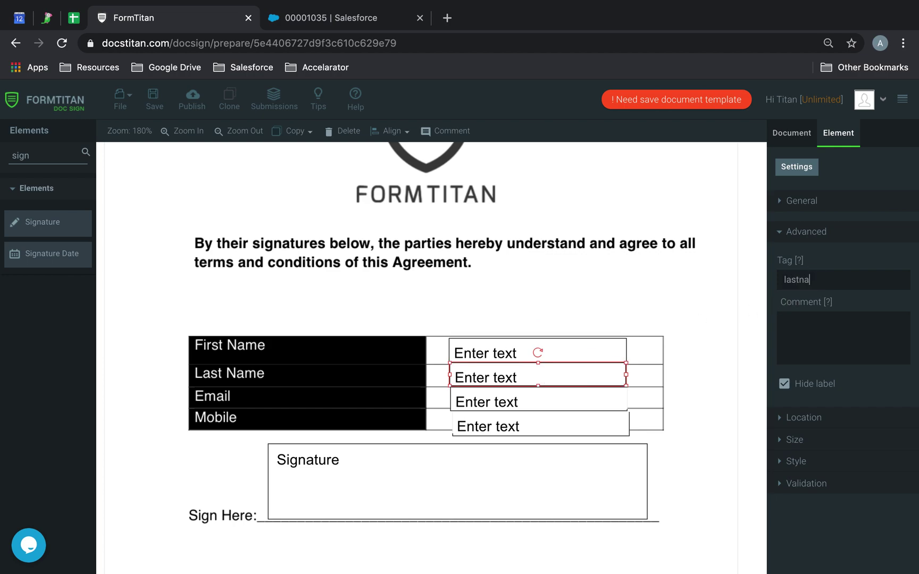
click(546, 404)
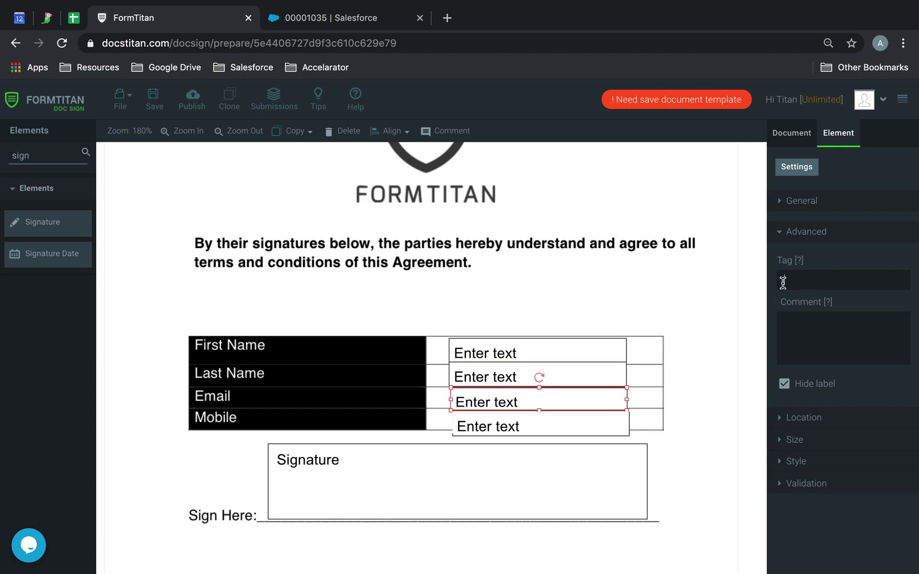
click(550, 430)
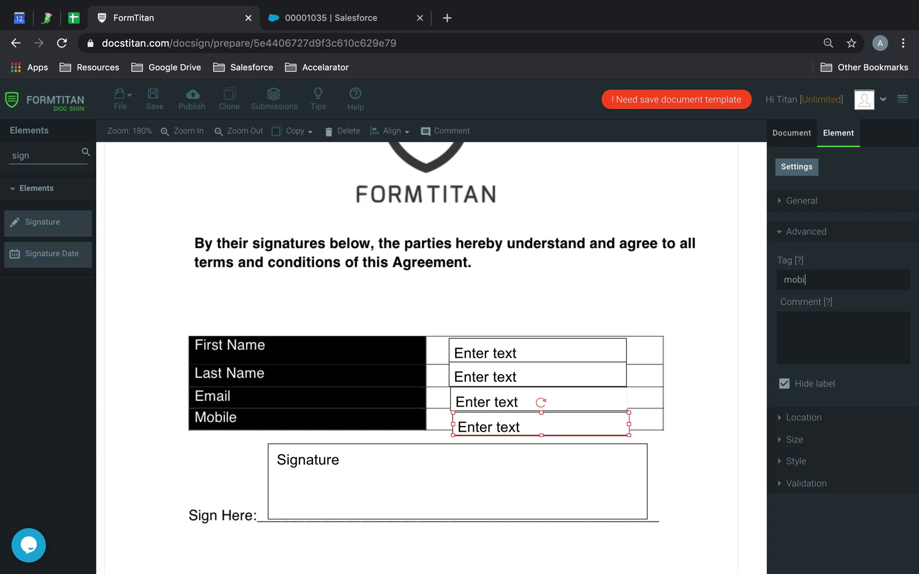
click(793, 233)
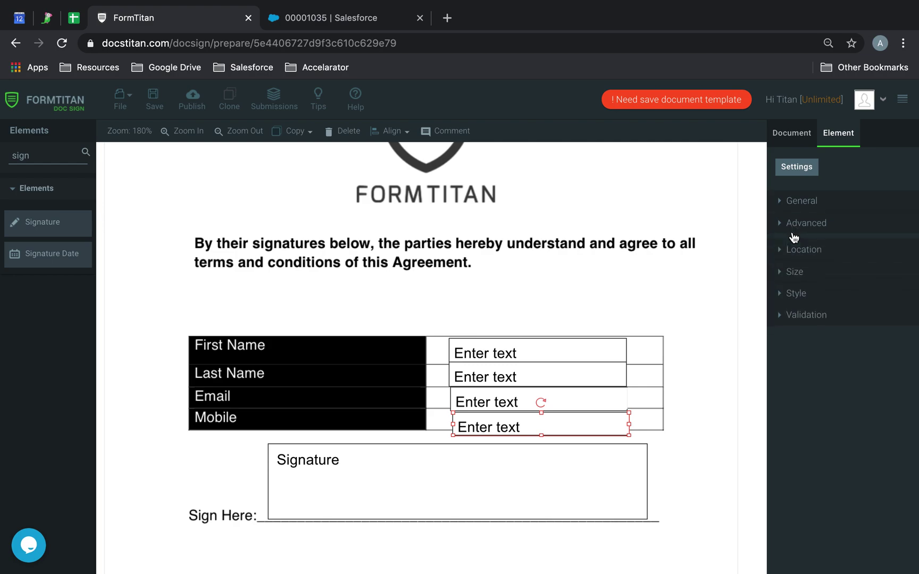
click(800, 199)
scroll(827, 398, down, 3)
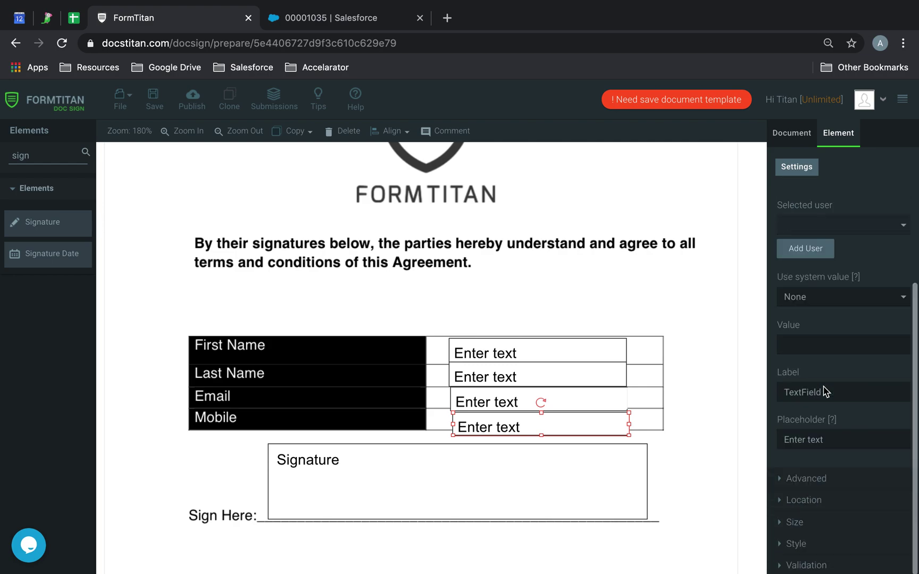
click(787, 481)
click(785, 140)
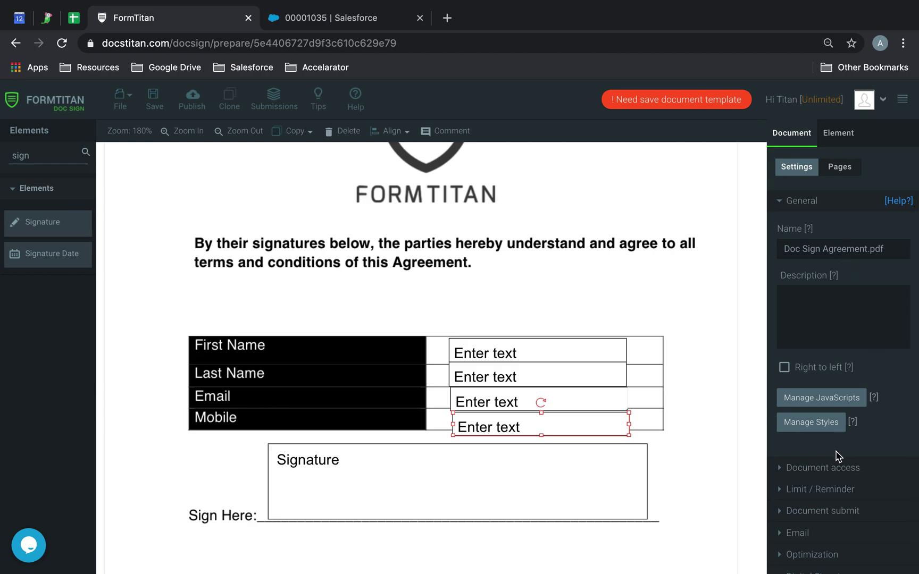
Set document access to Dynamic, linked to the Salesforce Case object with Allow Salesforce Button enabled
scroll(838, 456, down, 1)
click(829, 433)
click(795, 272)
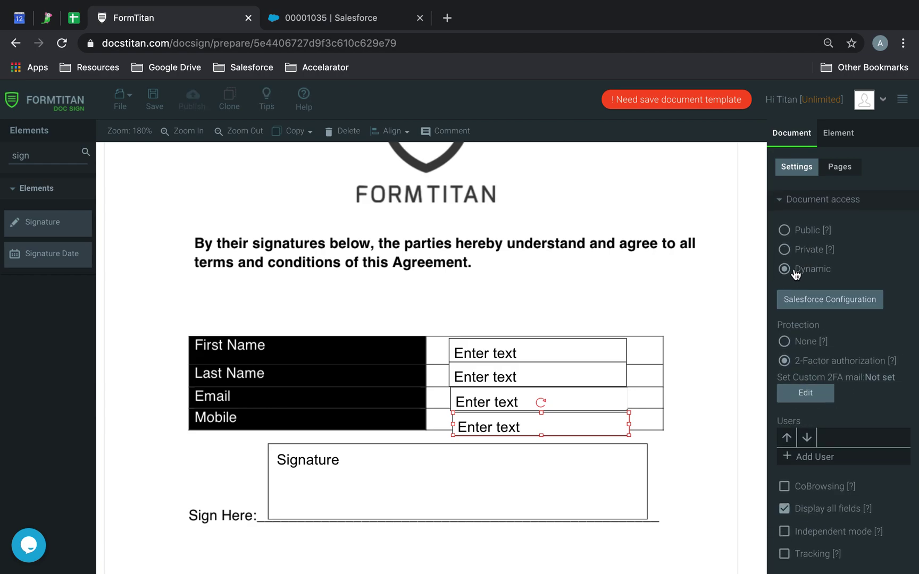
click(814, 299)
click(269, 303)
text(case)
click(224, 332)
click(217, 362)
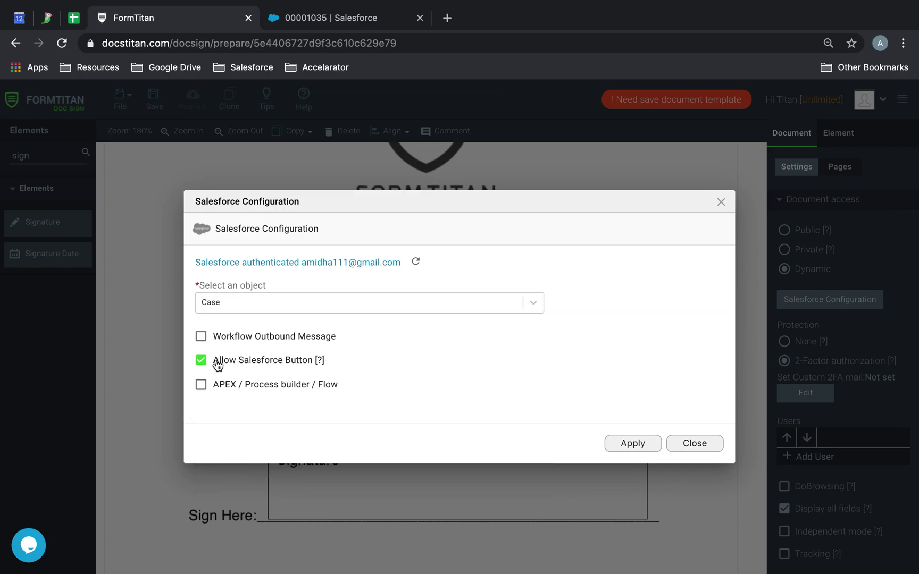
click(633, 443)
Add a Contact user and start adding a Salesforce object to its data configuration
click(812, 456)
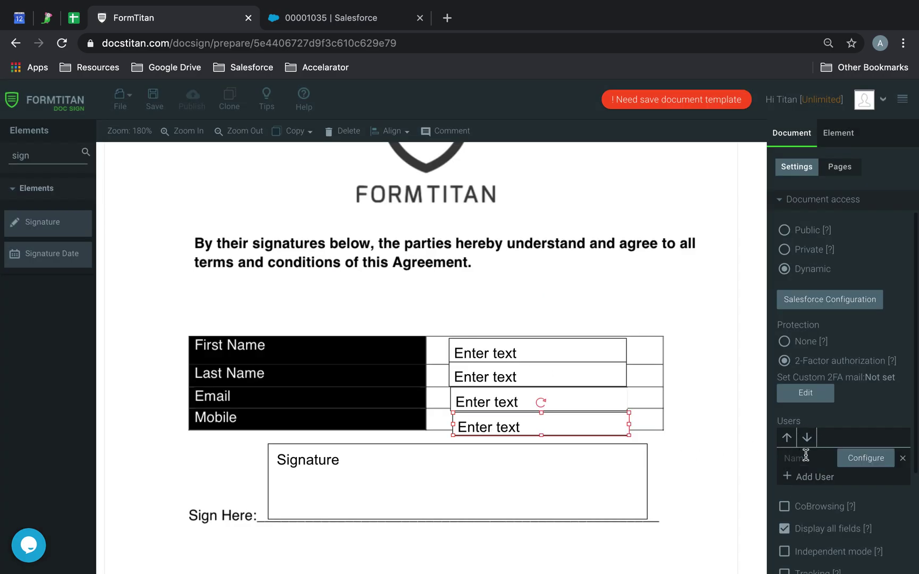
text(Contact)
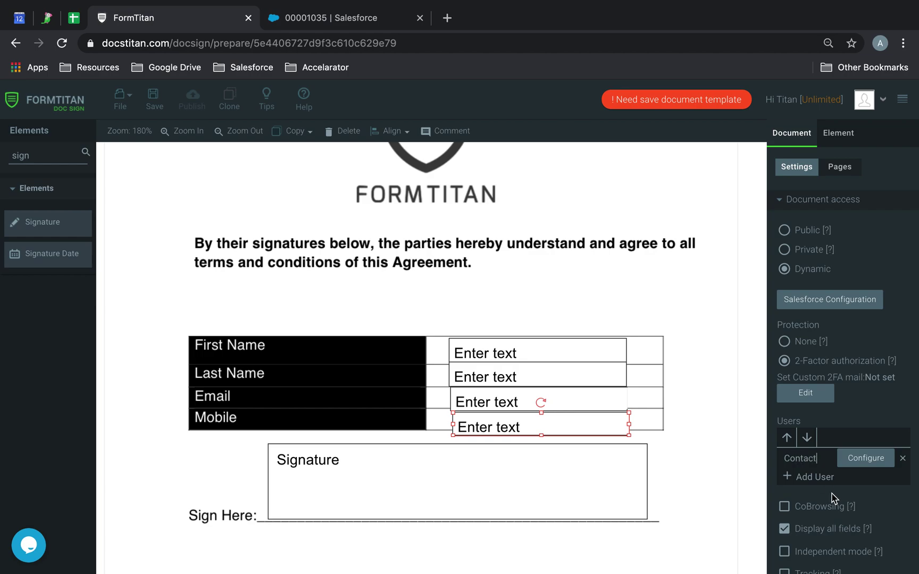
click(881, 460)
click(248, 429)
click(273, 339)
Choose Contact as the object and try filtering CRM fields in its condition editor
text(cont)
click(241, 435)
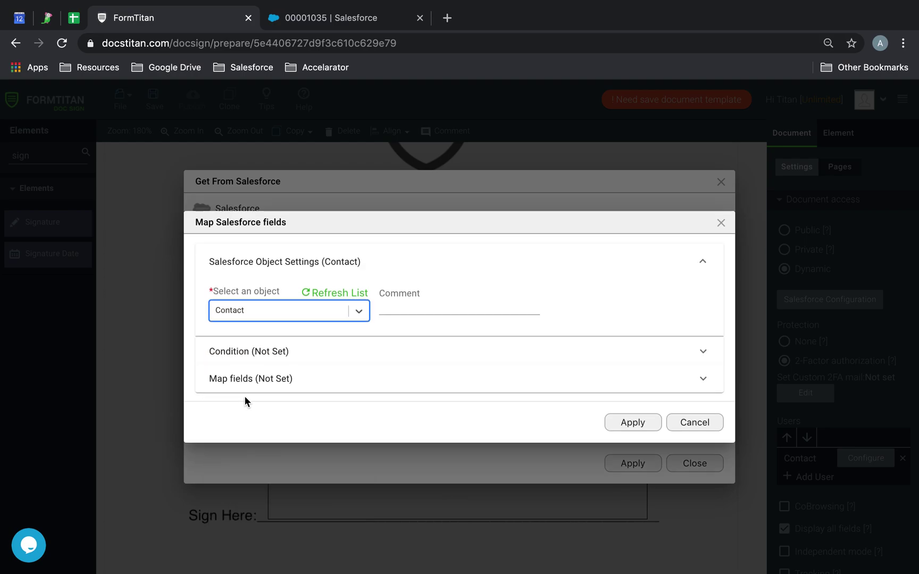
click(256, 352)
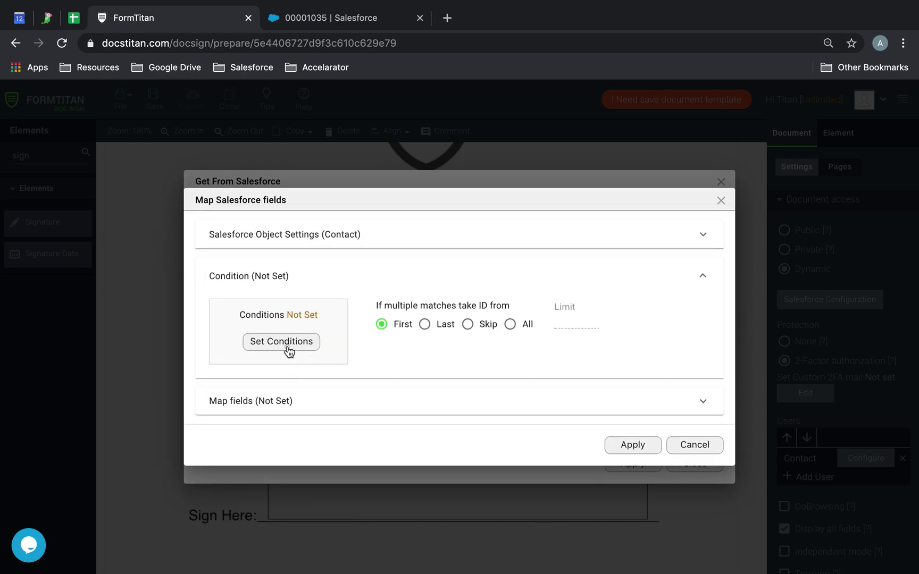
click(287, 351)
click(300, 233)
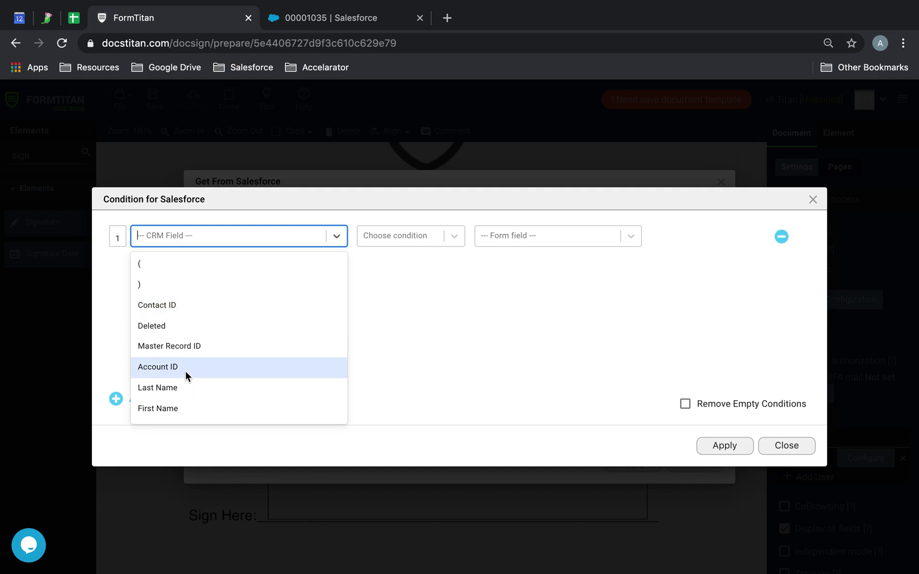
text(cas)
key(BackSpace)
key(BackSpace)
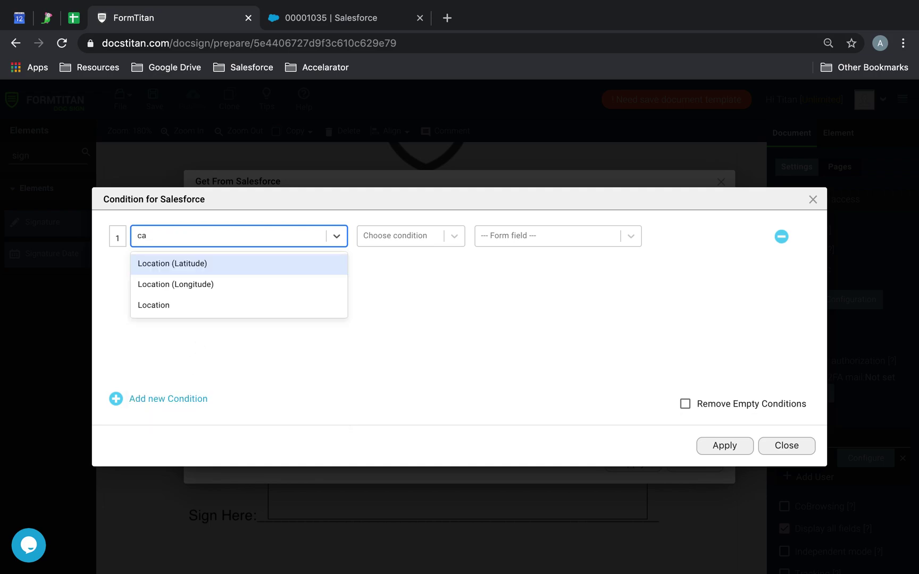
text(as)
key(BackSpace)
key(BackSpace)
key(BackSpace)
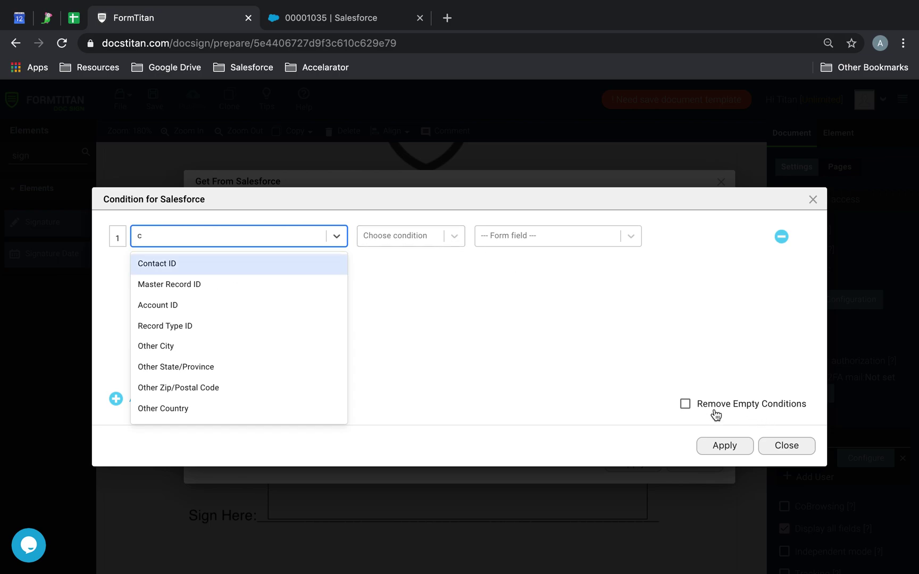
key(BackSpace)
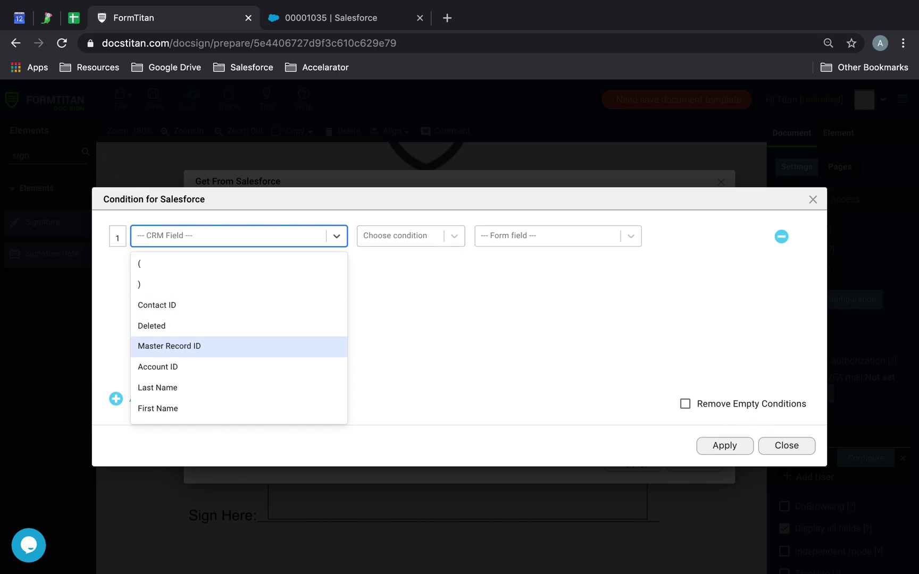
Browse the CRM fields, then discard the unfinished Contact object setup
scroll(215, 351, down, 9)
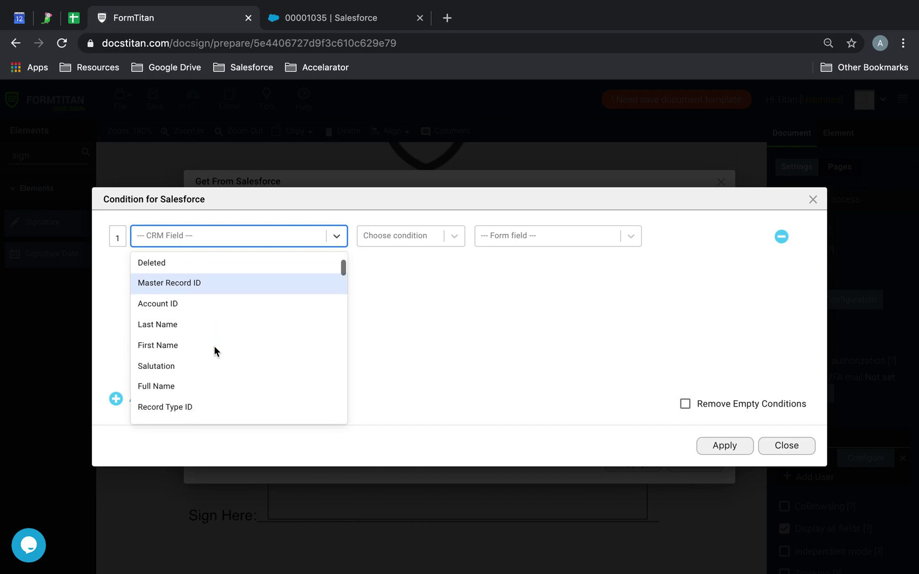
scroll(215, 351, up, 7)
scroll(215, 351, down, 7)
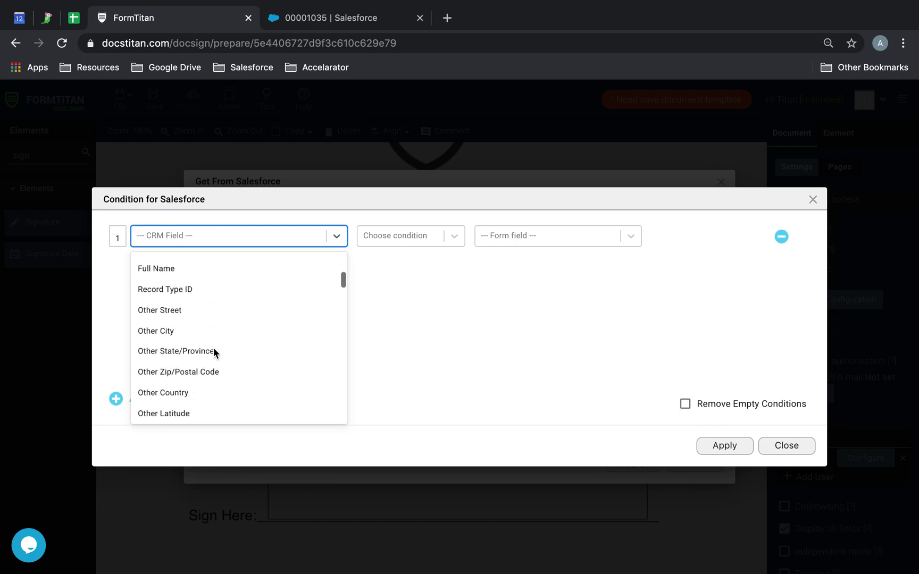
scroll(216, 350, up, 2)
click(797, 447)
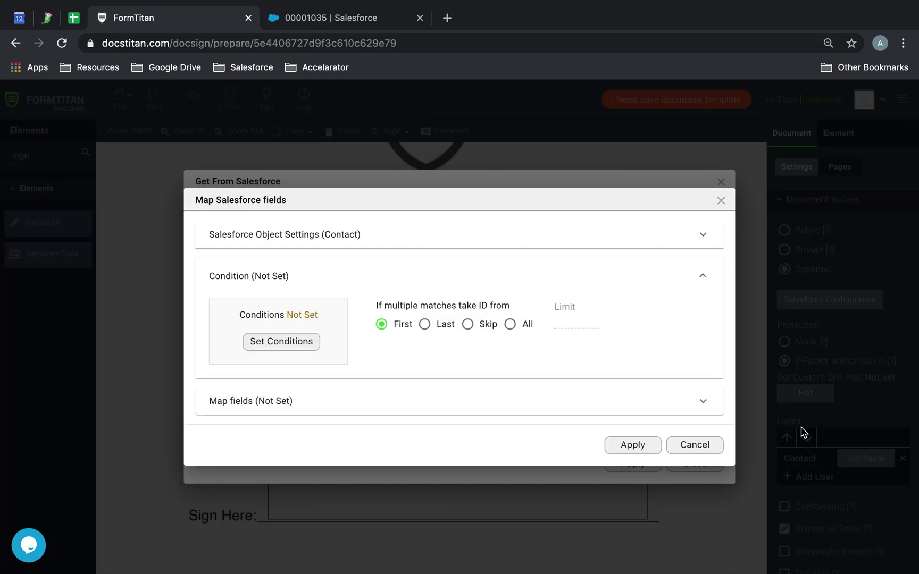
click(694, 446)
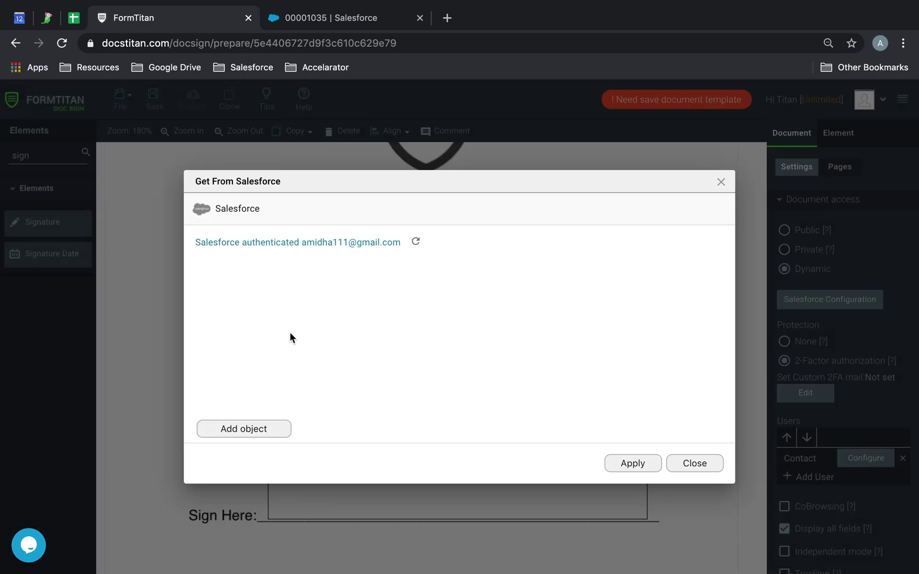
Add a Case object with condition Case ID Equals Record ID, then open Set Mapping
click(261, 434)
click(238, 344)
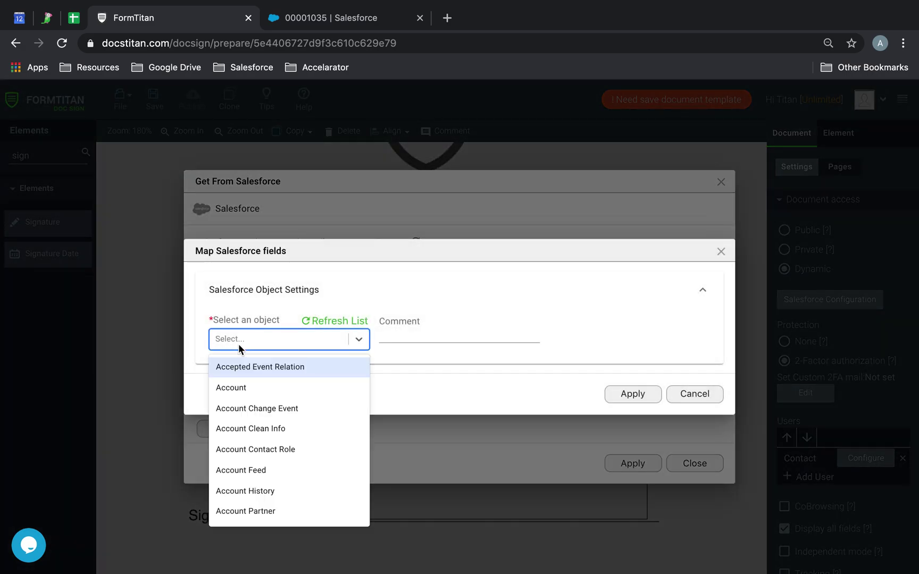
text(case)
click(256, 356)
click(277, 342)
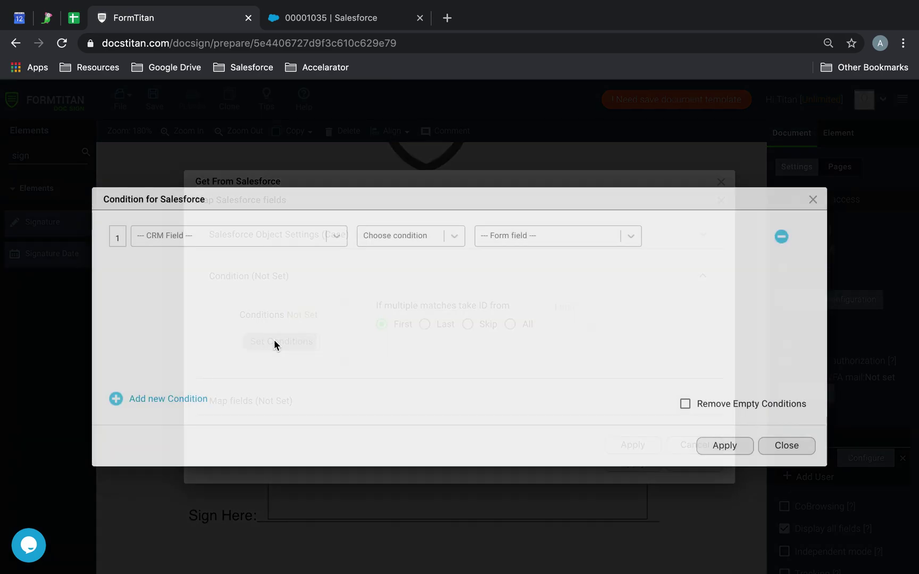
click(319, 239)
click(220, 306)
click(430, 241)
click(385, 281)
click(529, 234)
click(507, 264)
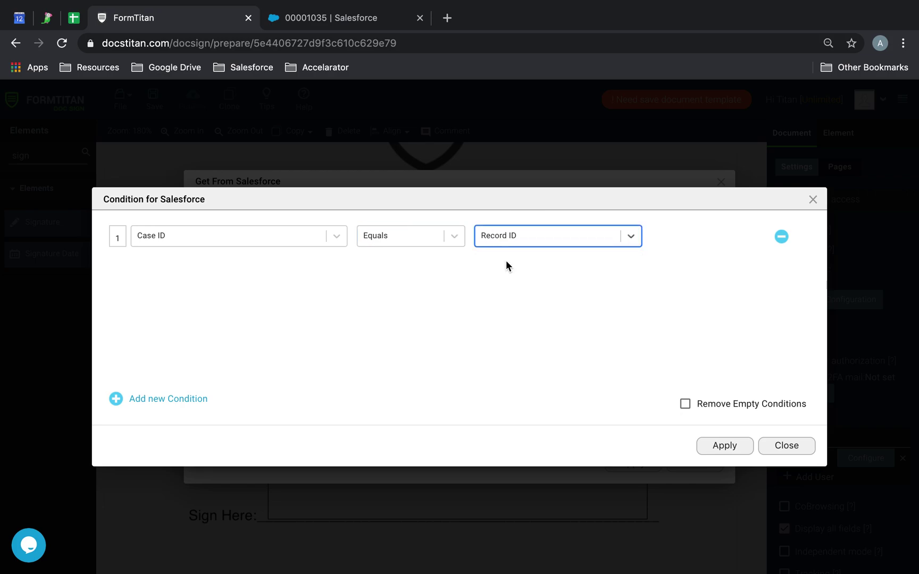
click(723, 449)
click(275, 405)
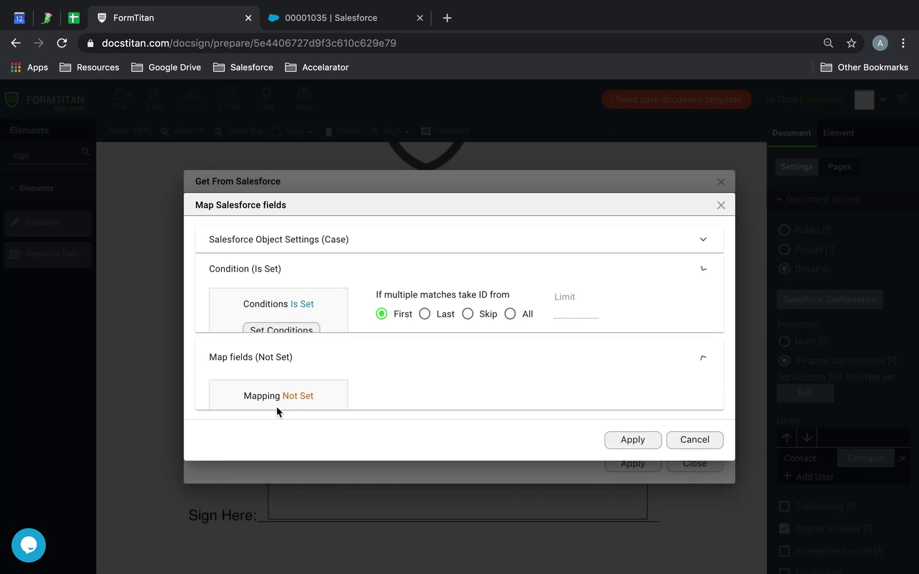
click(288, 379)
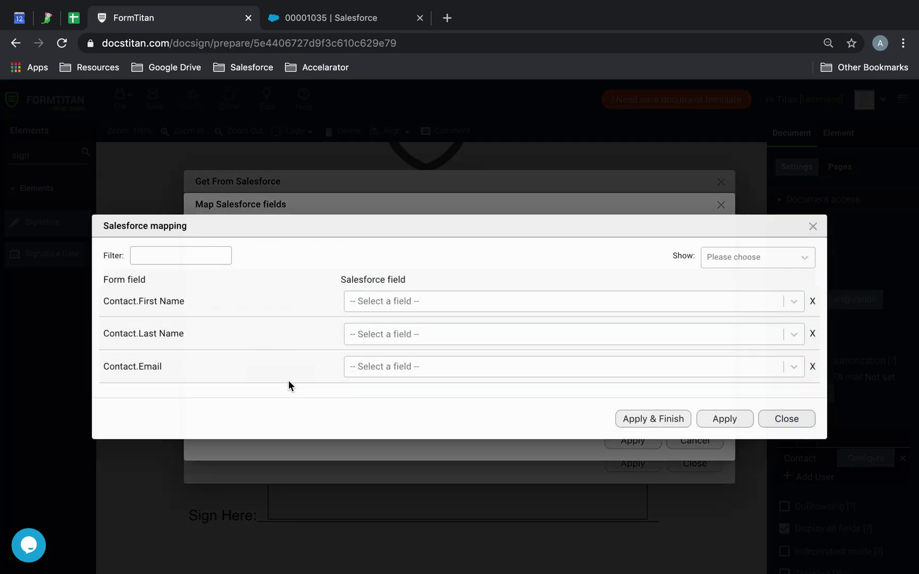
Map Contact First Name to Contact ID, referencing the First Name field
click(408, 303)
click(411, 418)
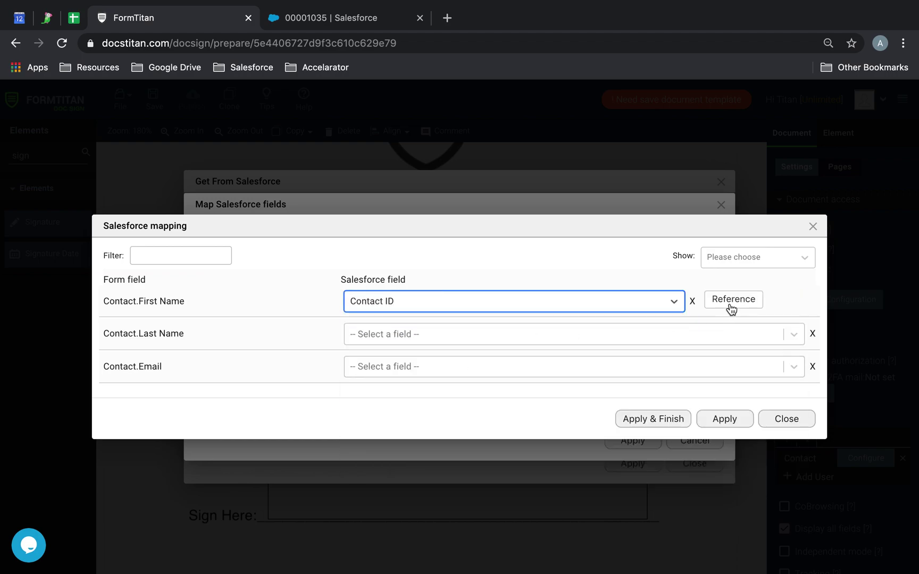
click(732, 300)
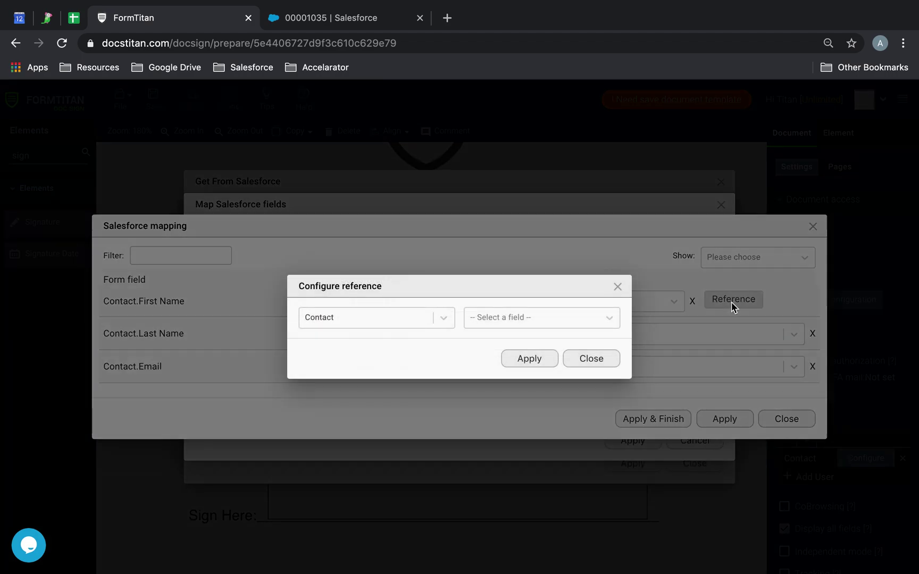
click(527, 318)
text(fir)
click(494, 347)
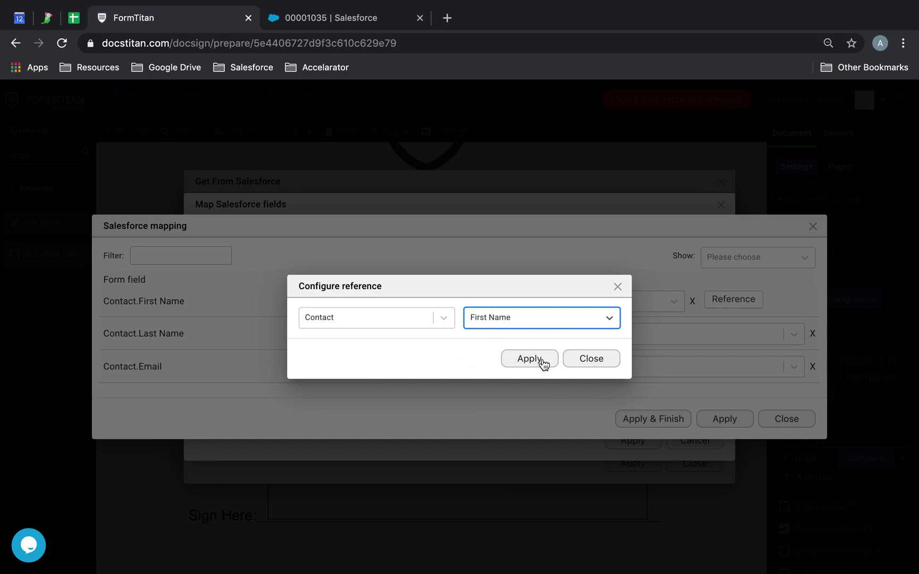
click(542, 361)
Map Contact Last Name to Contact ID, referencing the Last Name field
click(456, 345)
text(cont)
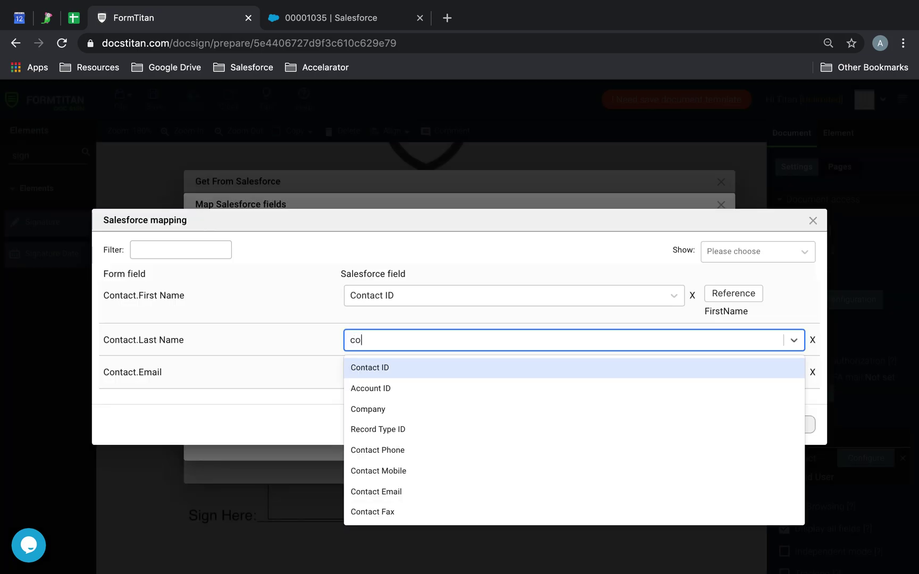
click(405, 371)
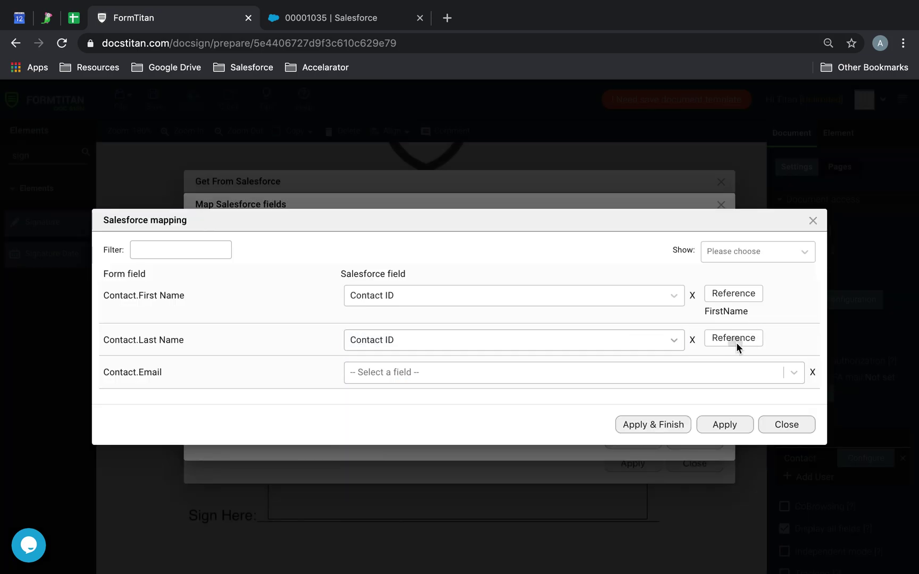
click(736, 340)
click(540, 319)
text(las)
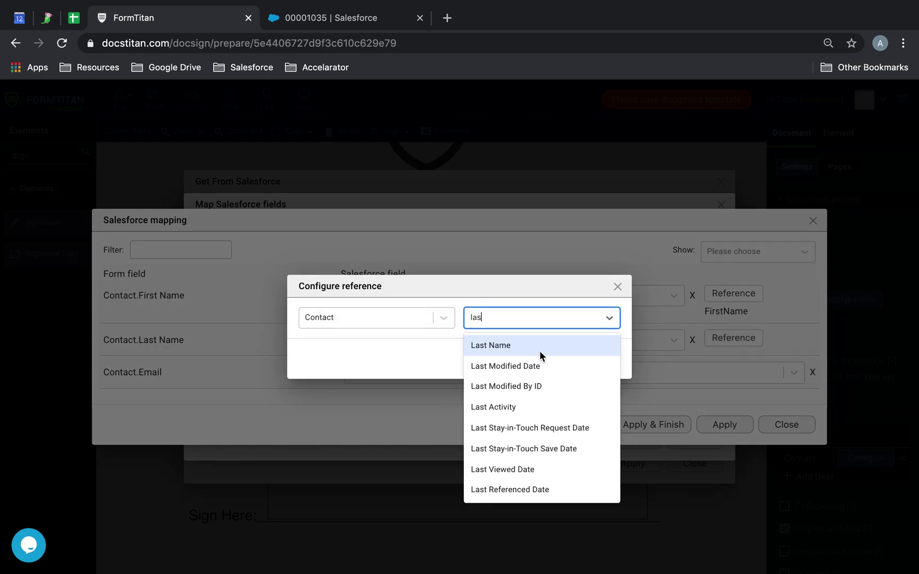
click(540, 353)
click(535, 357)
Map Contact Email to Contact ID and pick Email as its reference
click(500, 384)
text(cona)
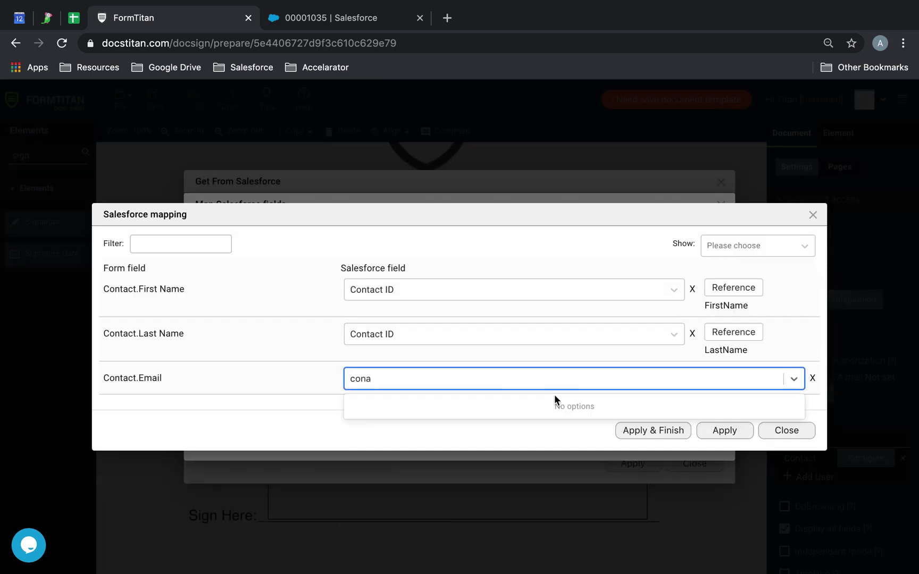
key(BackSpace)
key(Return)
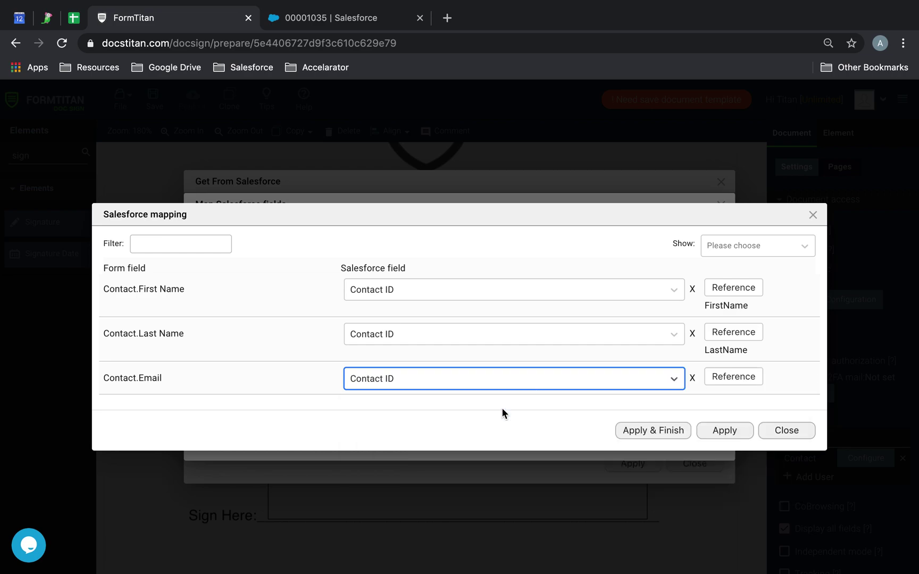
click(716, 383)
click(518, 321)
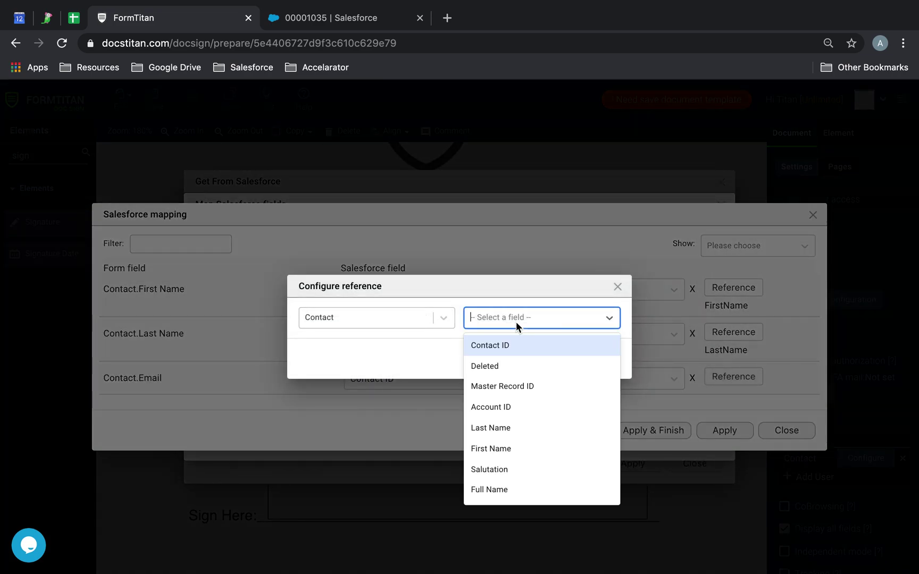
text(email)
click(529, 345)
click(644, 441)
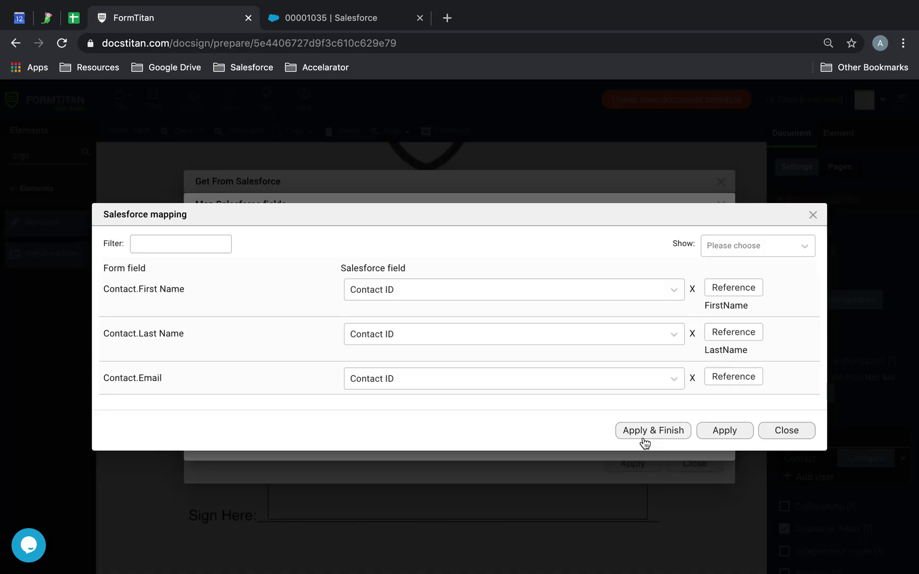
Confirm Email as the Email reference and apply all mappings with Apply & Finish
click(724, 379)
click(513, 318)
text(ema)
click(501, 345)
click(532, 360)
click(636, 439)
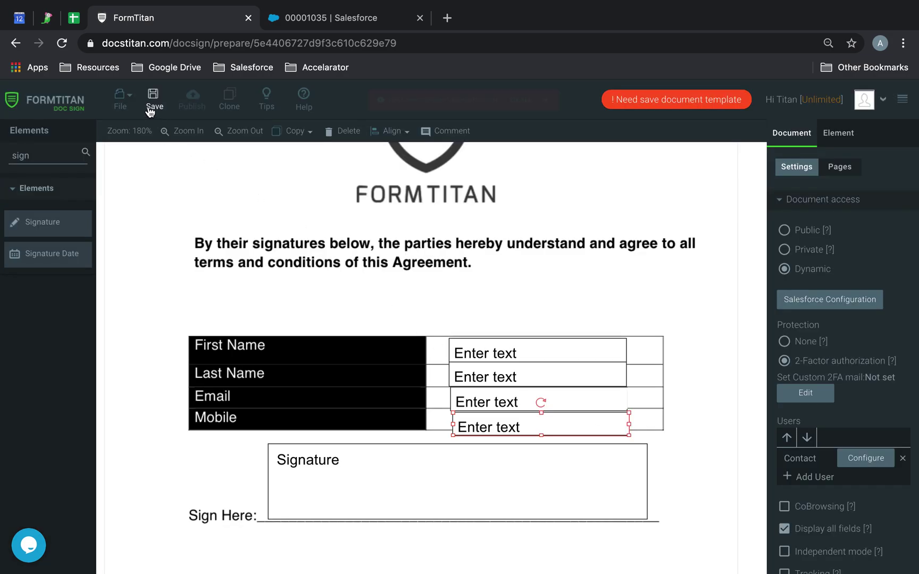
Save the template, then select the First Name, Last Name, Email, Mobile fields and Signature box
click(152, 108)
click(571, 360)
shift+click(570, 377)
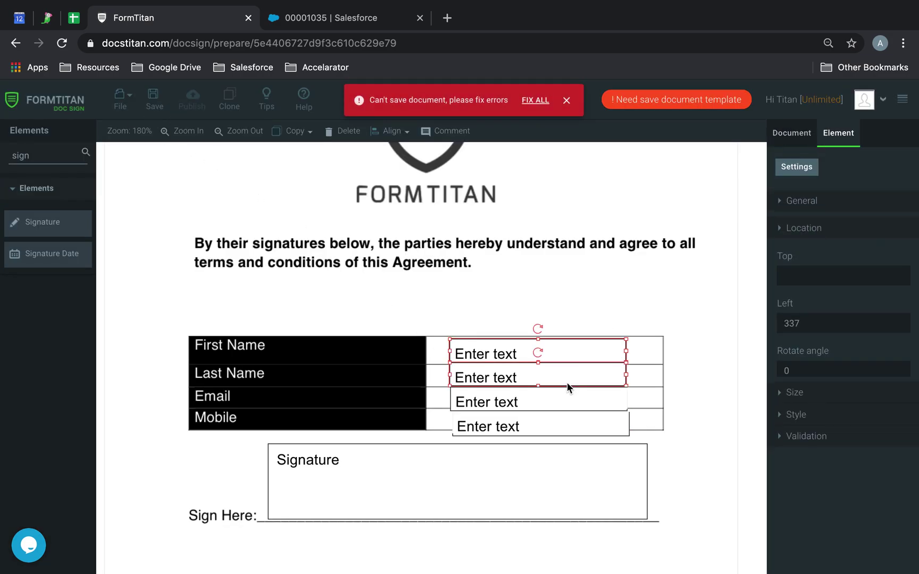
shift+click(553, 403)
shift+click(552, 431)
shift+click(550, 490)
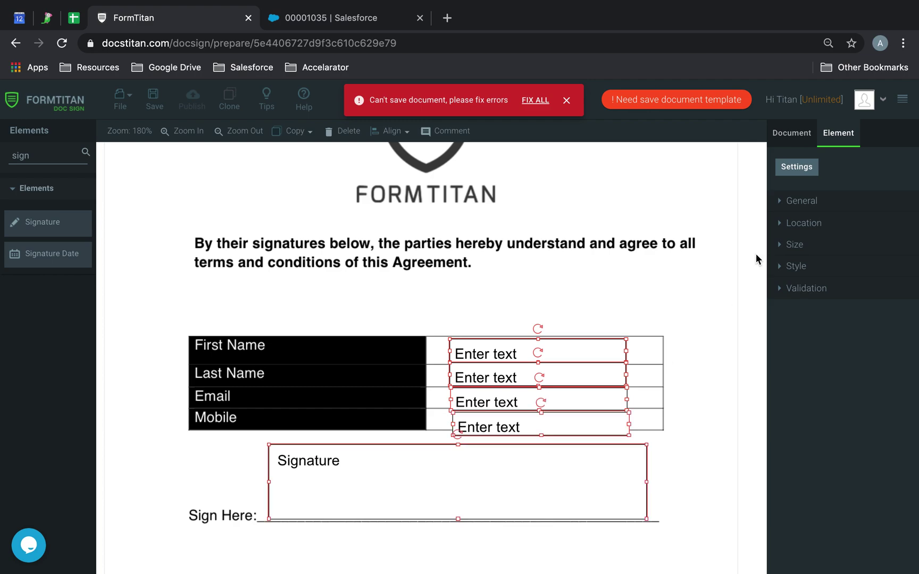
Assign the selected fields to the Contact user and set Protection to None
click(792, 201)
click(840, 258)
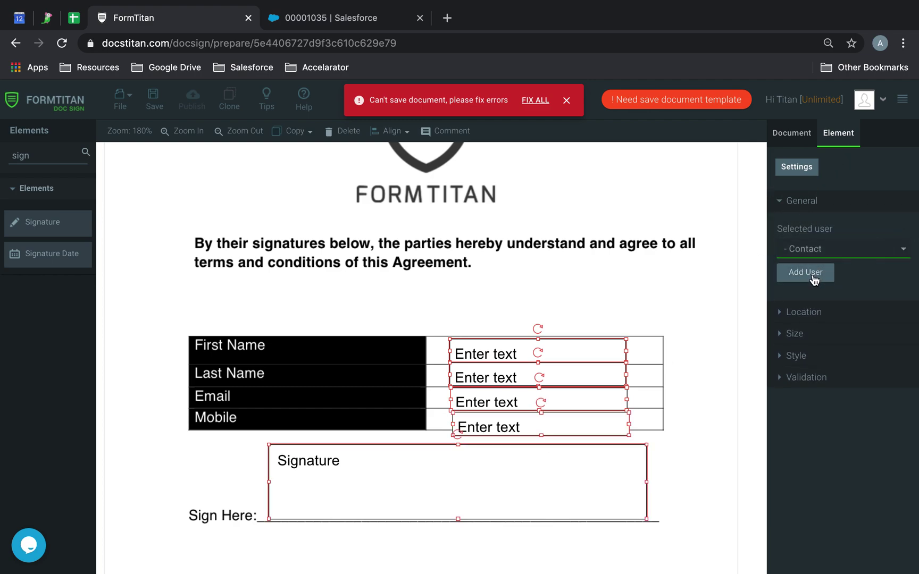
click(818, 273)
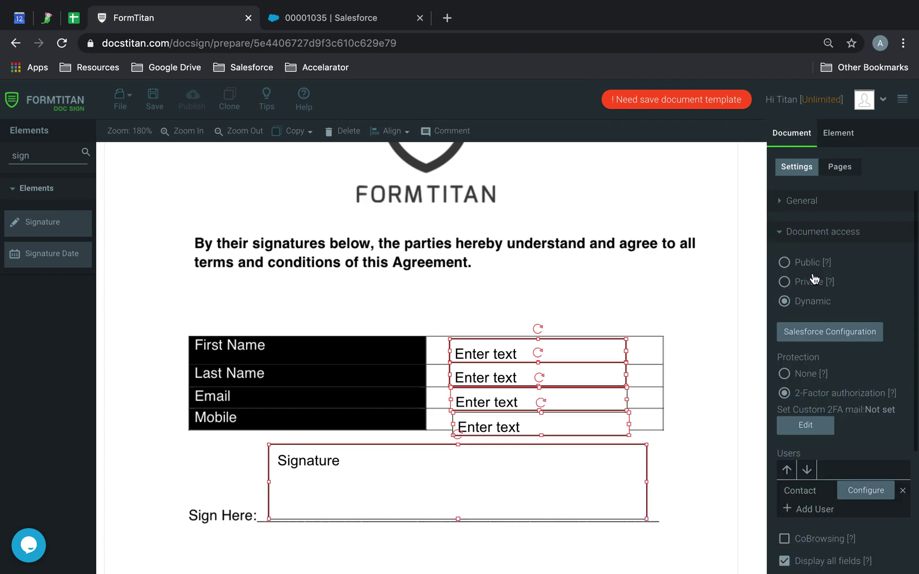
click(790, 375)
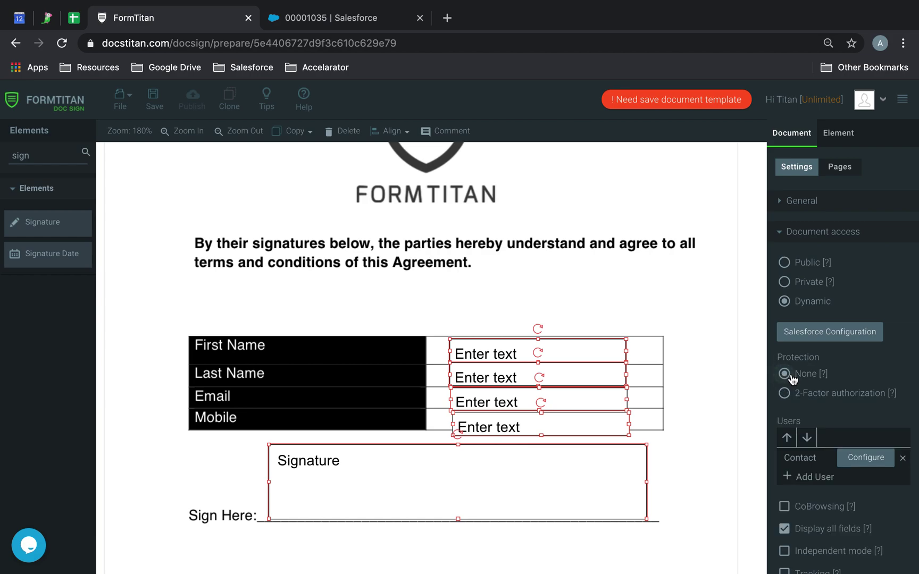
In the Case object's field mapping, set firstname, lastname, email and mobile to Contact ID
click(866, 458)
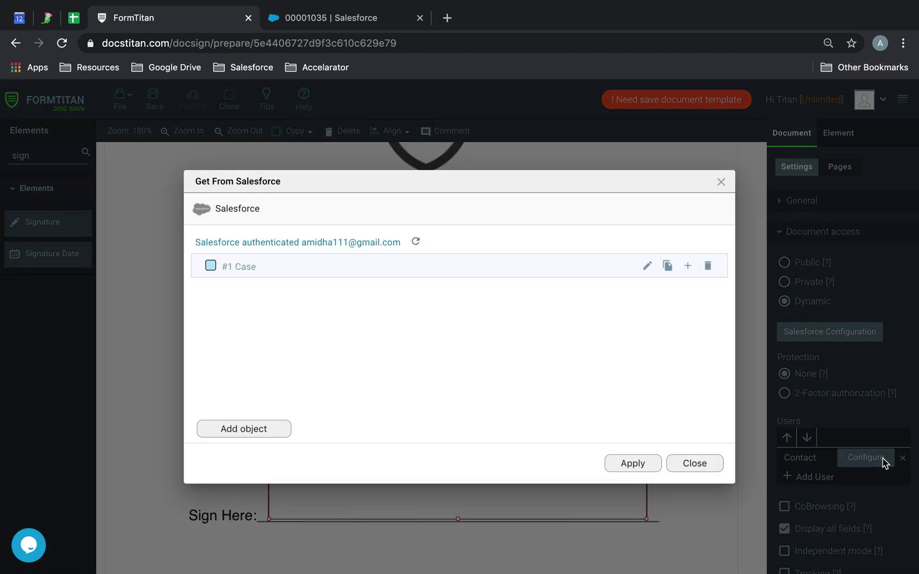
click(646, 264)
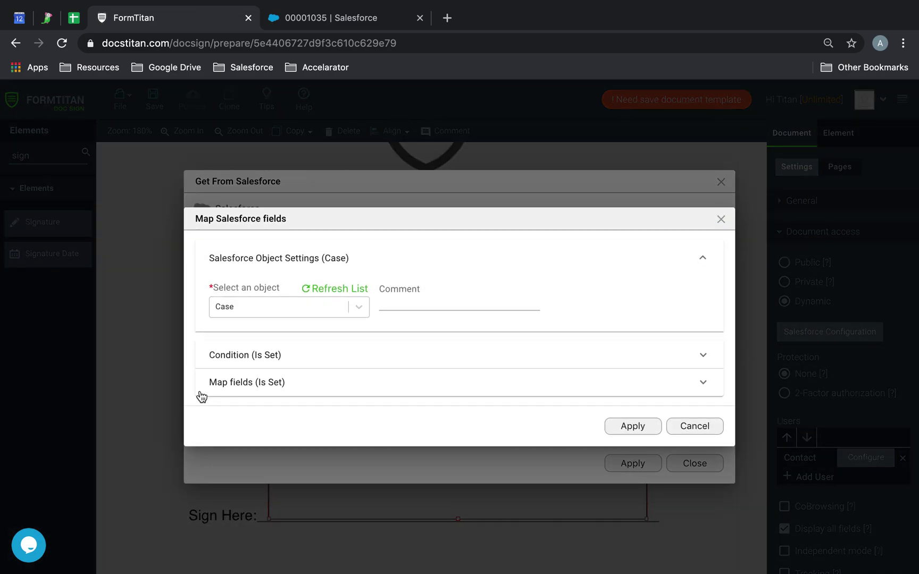
click(243, 374)
click(261, 374)
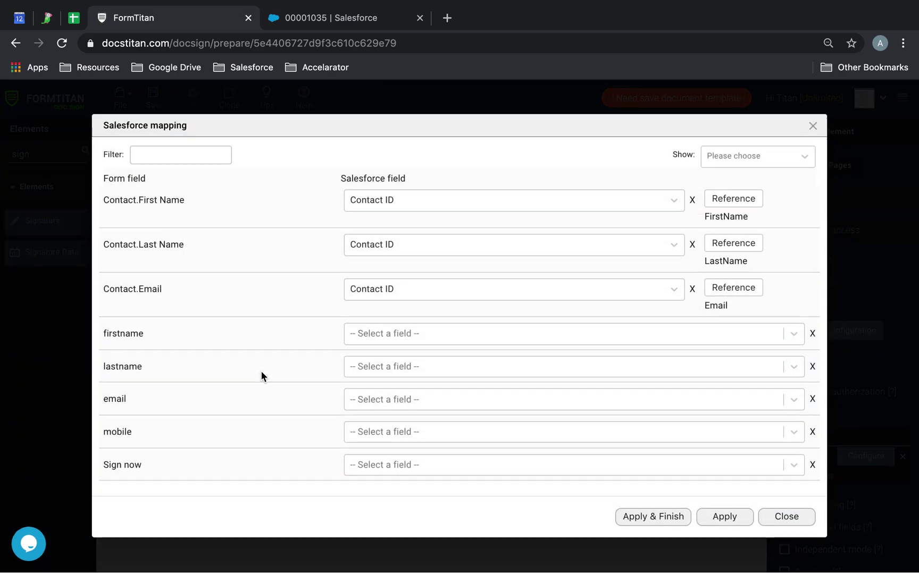
click(431, 334)
click(396, 444)
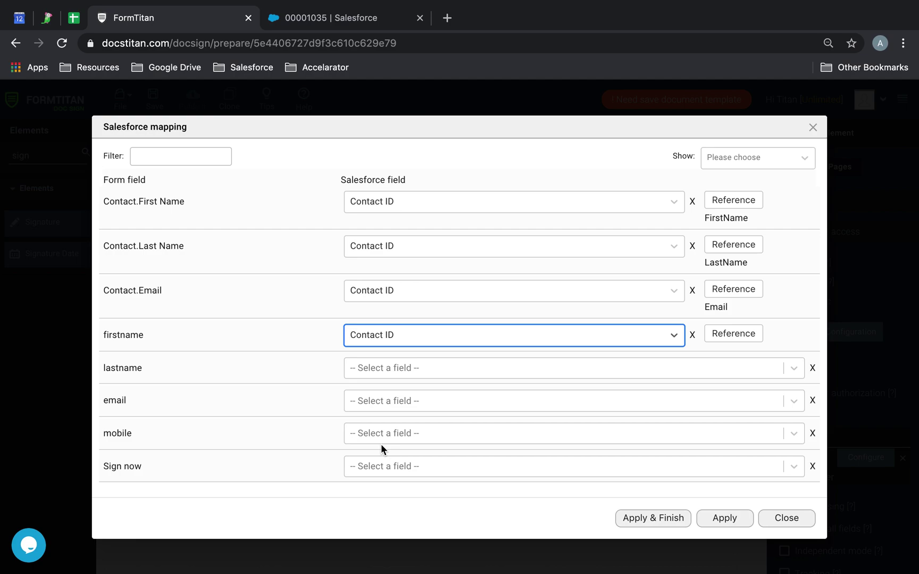
click(469, 376)
click(379, 478)
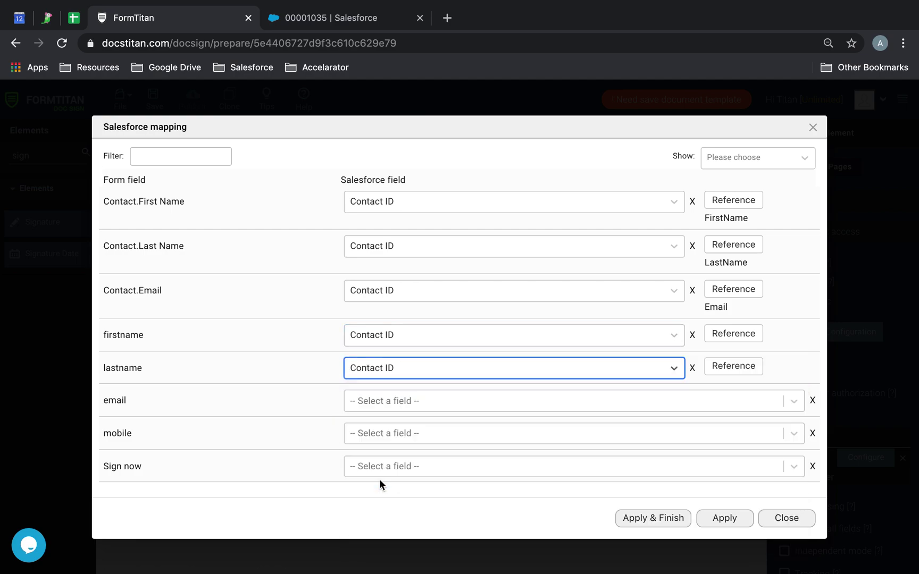
click(420, 402)
click(394, 510)
click(404, 436)
click(385, 548)
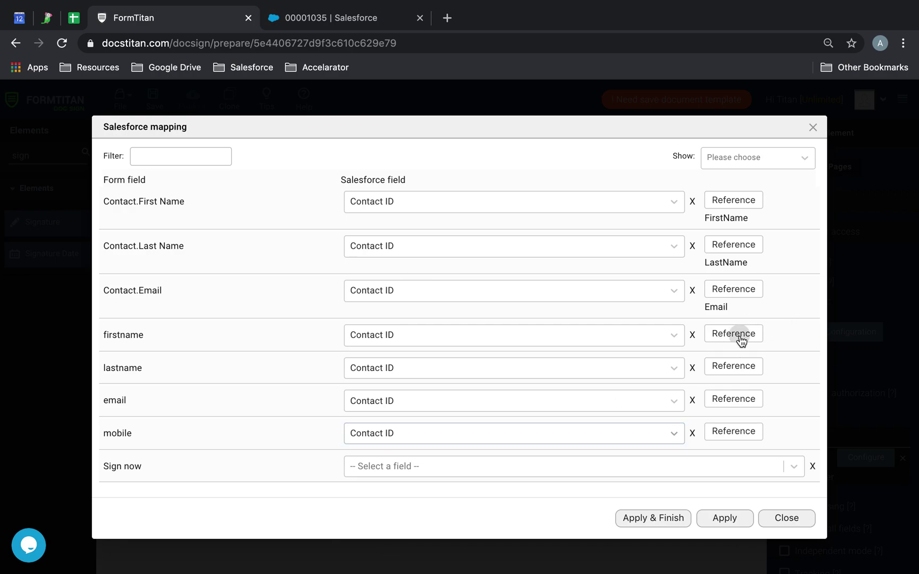
Reference the Contact's First Name and Last Name for the firstname and lastname rows
click(715, 337)
click(528, 322)
text(fir)
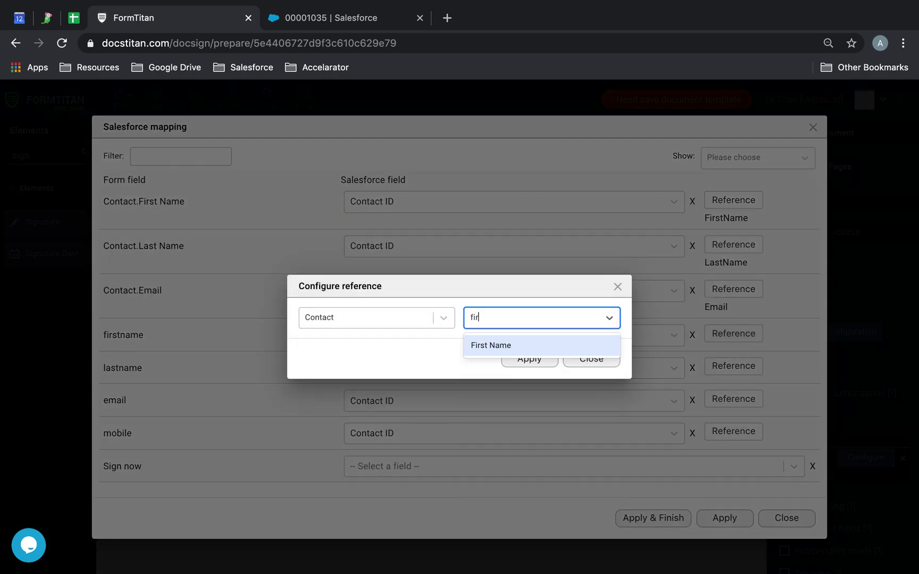
click(489, 346)
click(529, 360)
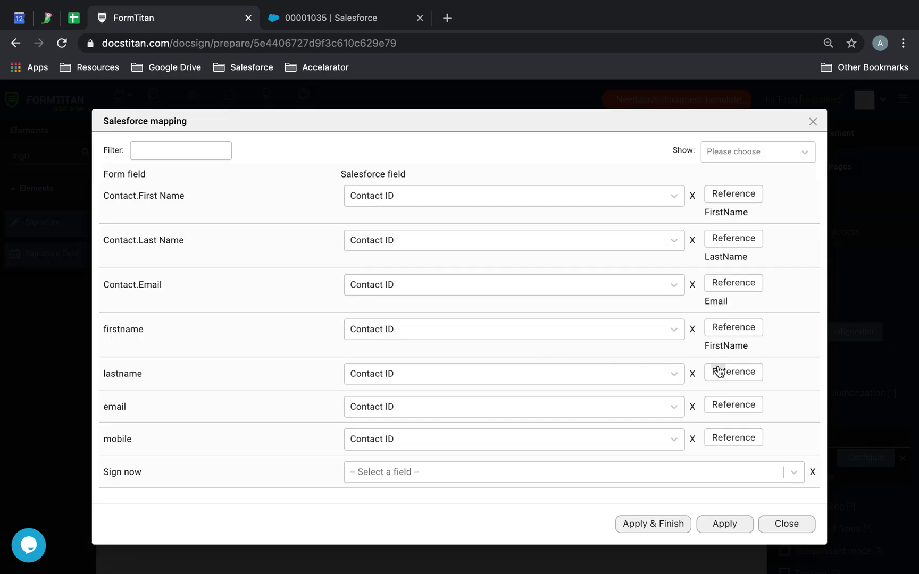
click(719, 371)
click(584, 319)
text(las)
click(537, 346)
click(525, 361)
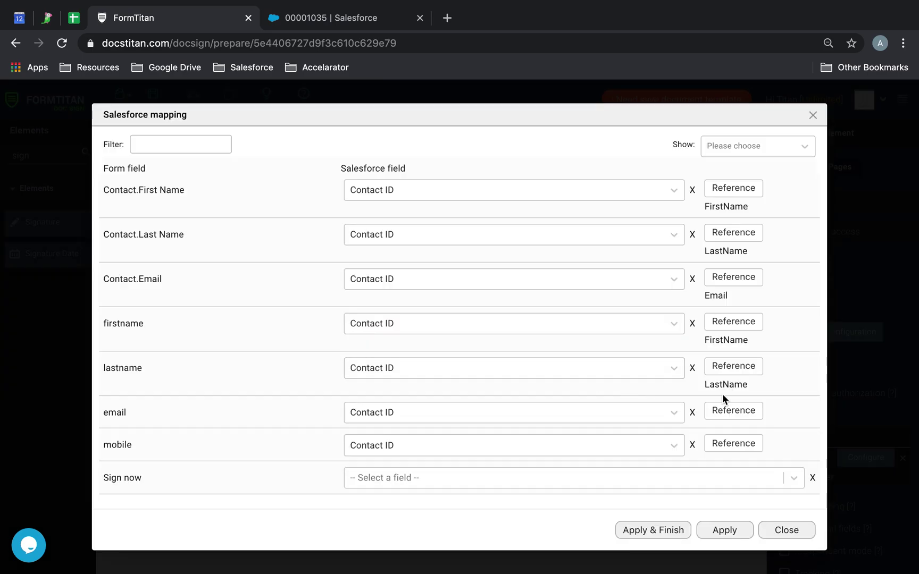
Reference the Contact's Email and Mobile Phone for the email and mobile rows
click(740, 412)
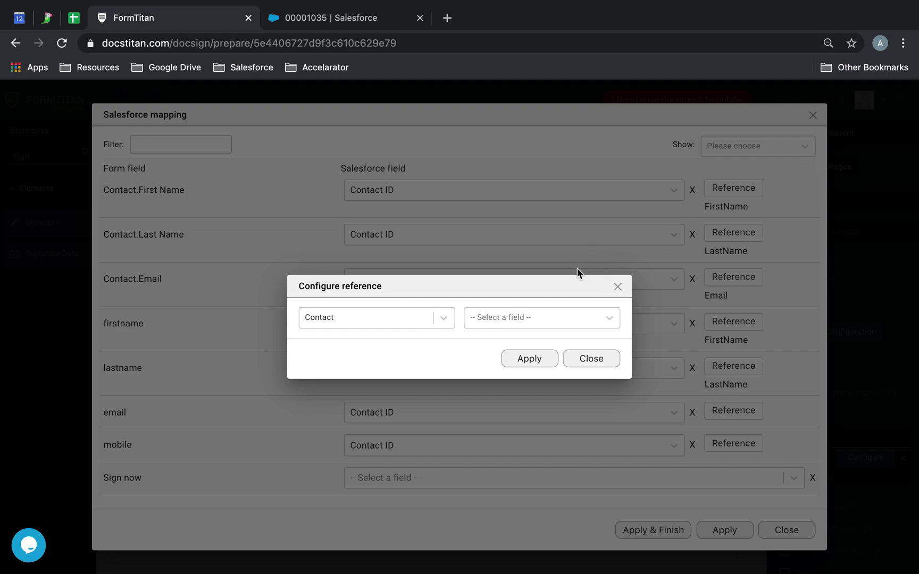
click(543, 318)
text(emai)
click(505, 347)
click(521, 357)
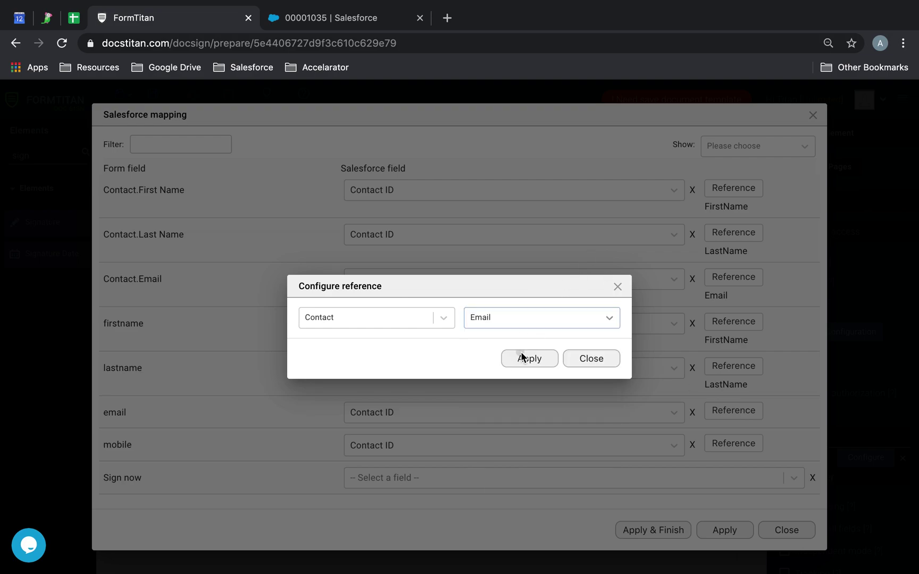
click(724, 451)
click(564, 319)
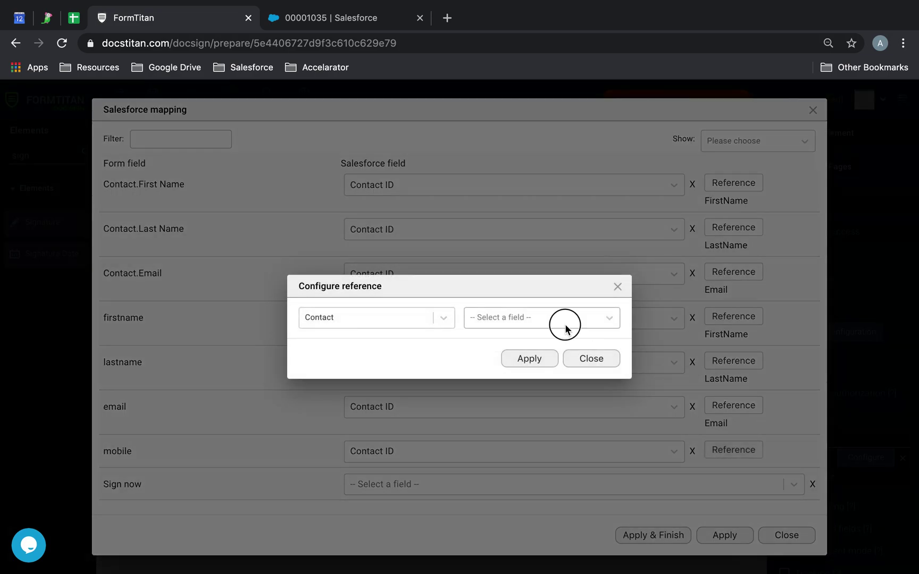
text(mobilw)
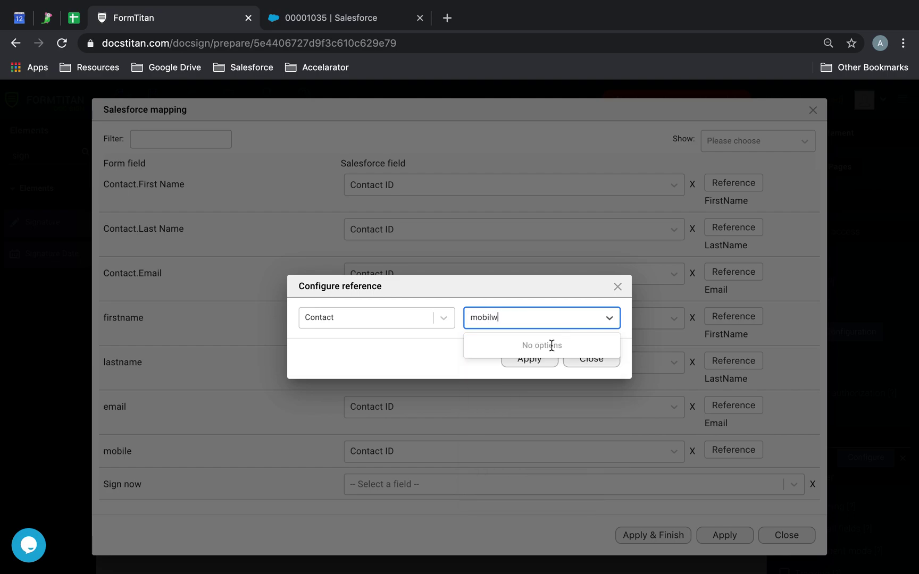
key(BackSpace)
click(550, 343)
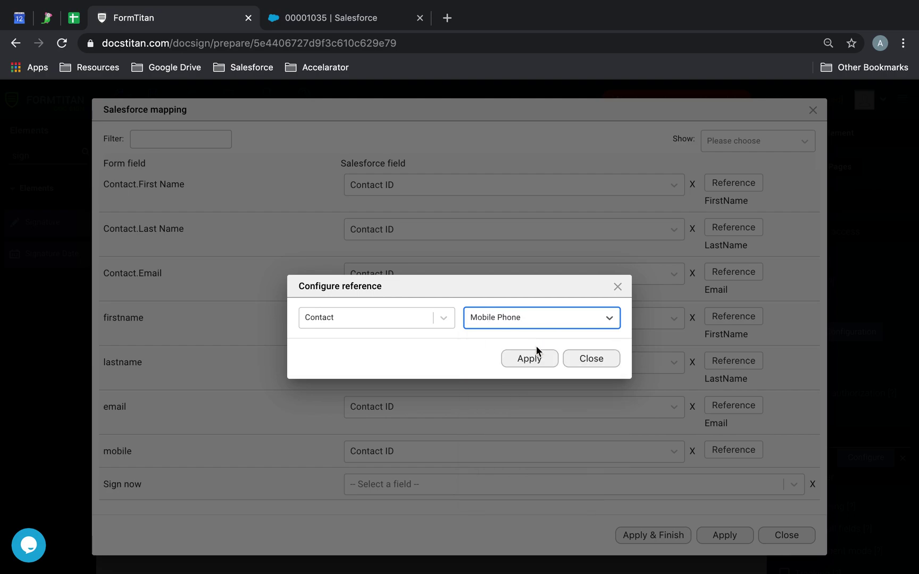
click(529, 359)
click(767, 540)
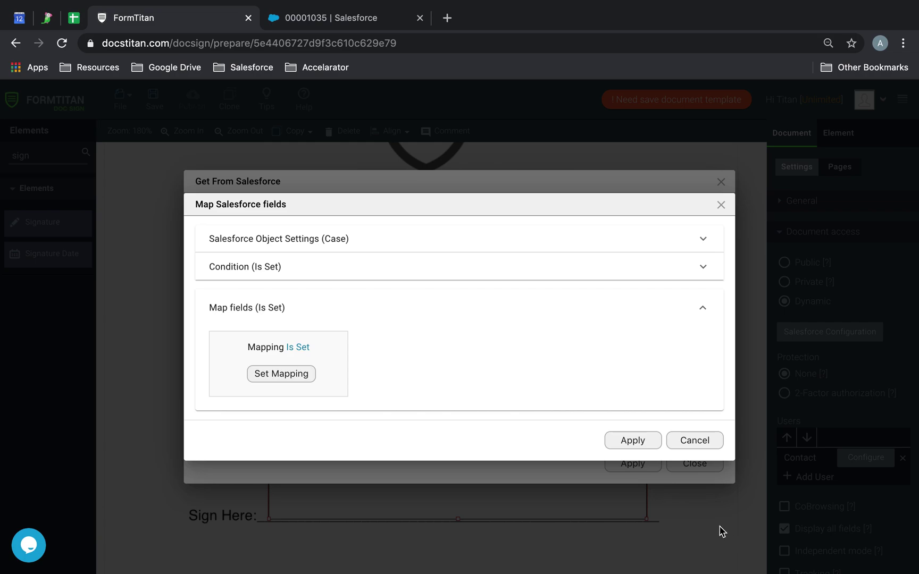
Apply and close the Salesforce mapping dialogs and save the template
click(640, 450)
click(636, 468)
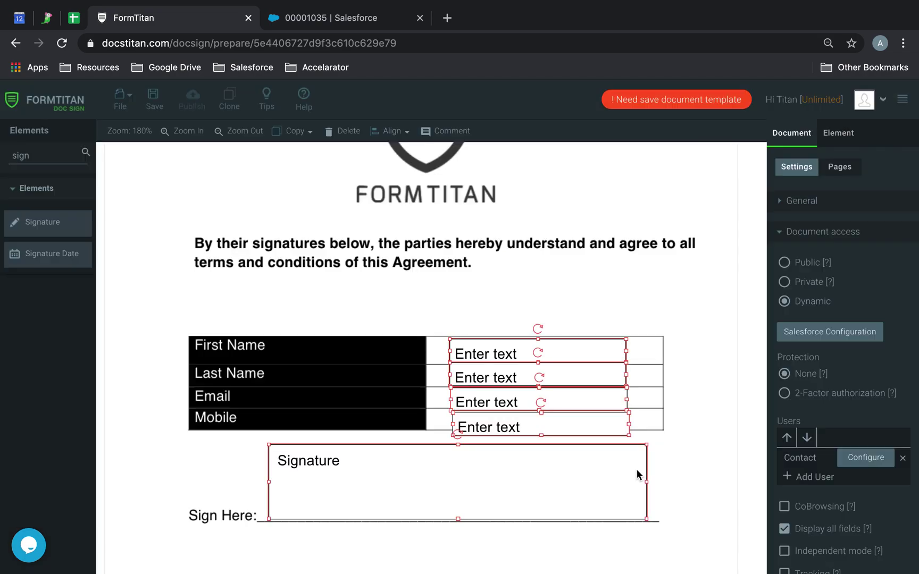
click(161, 99)
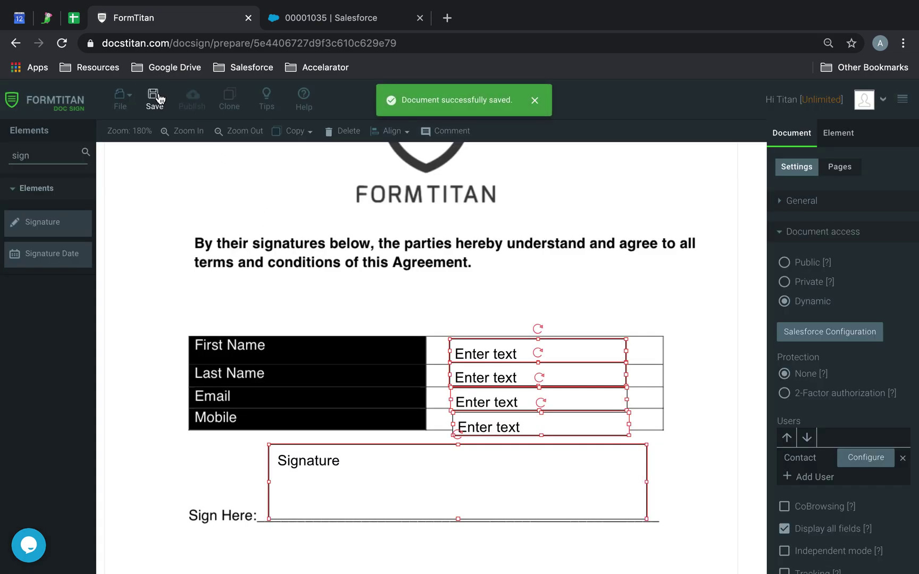
click(650, 287)
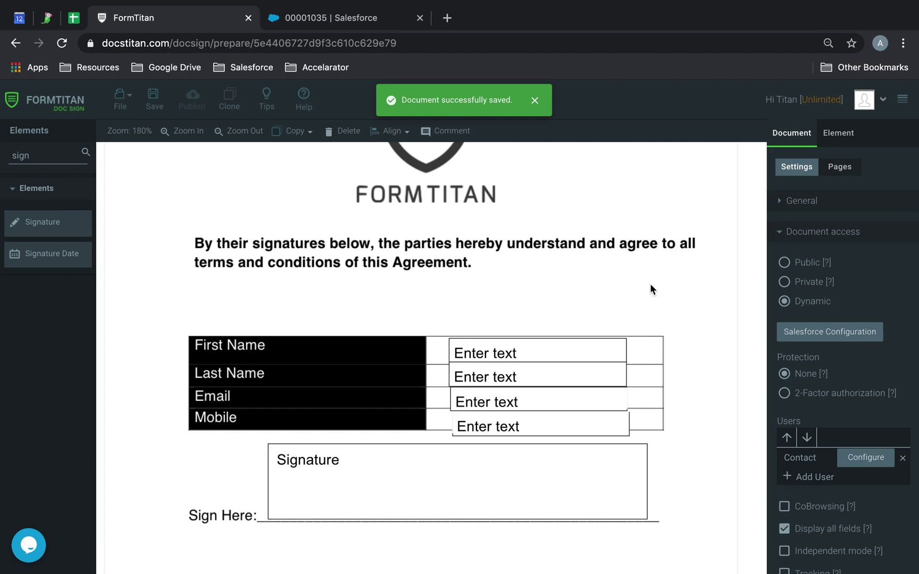
Enable Send via Salesforce with the chosen sender address and EmailMessage logging, then save
click(818, 233)
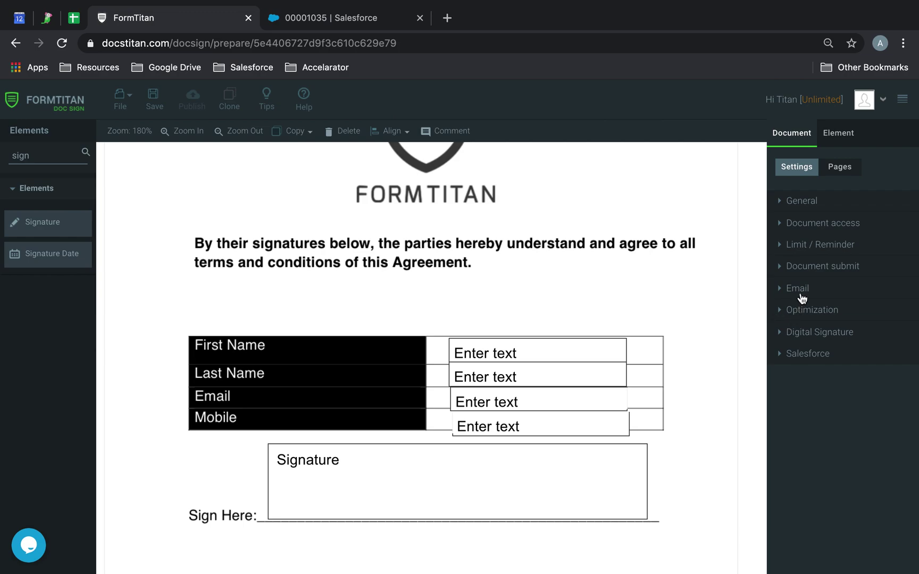
click(801, 295)
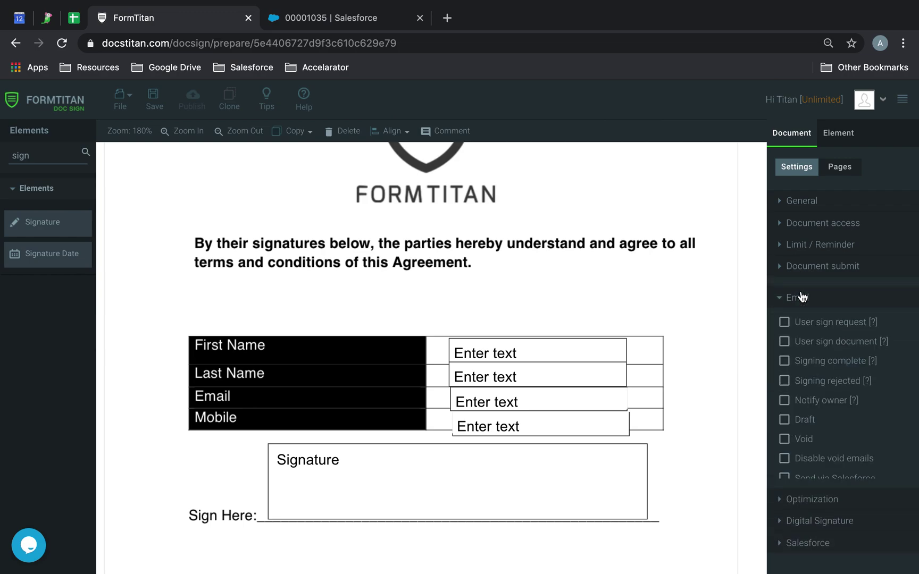
click(784, 478)
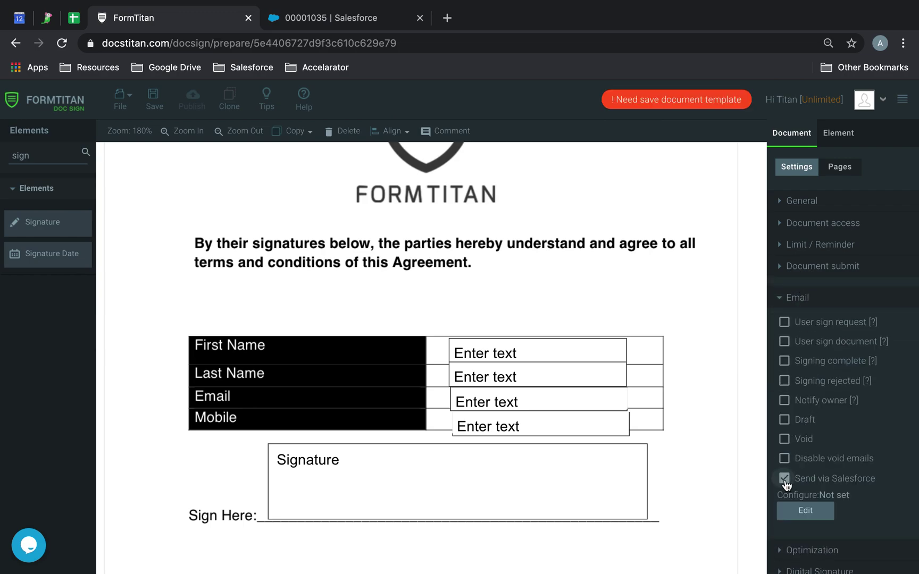
click(806, 511)
click(460, 294)
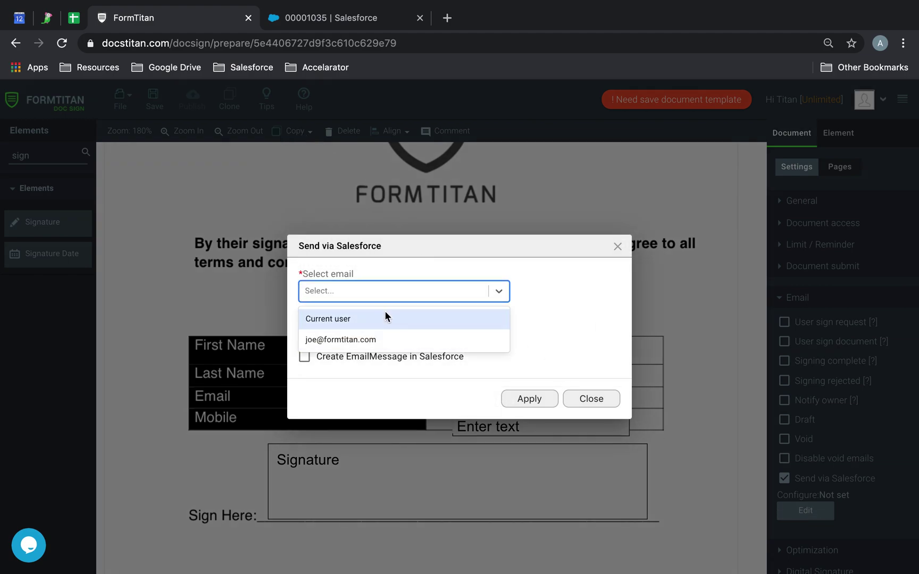
click(347, 341)
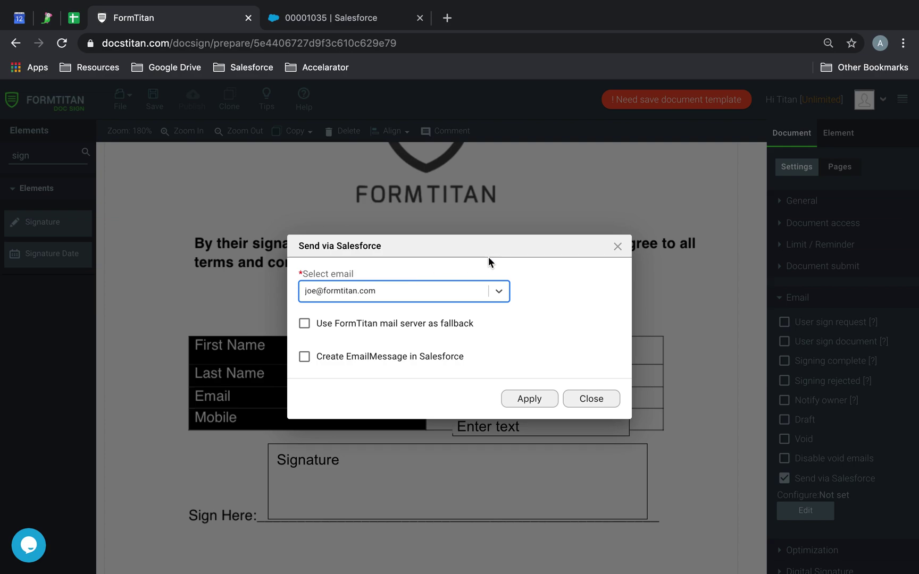
click(306, 358)
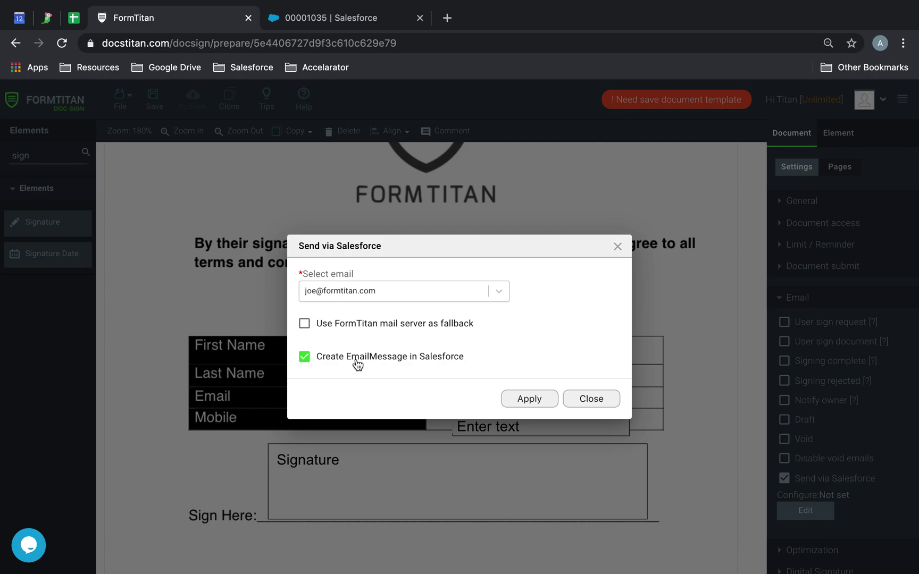
click(515, 400)
click(154, 98)
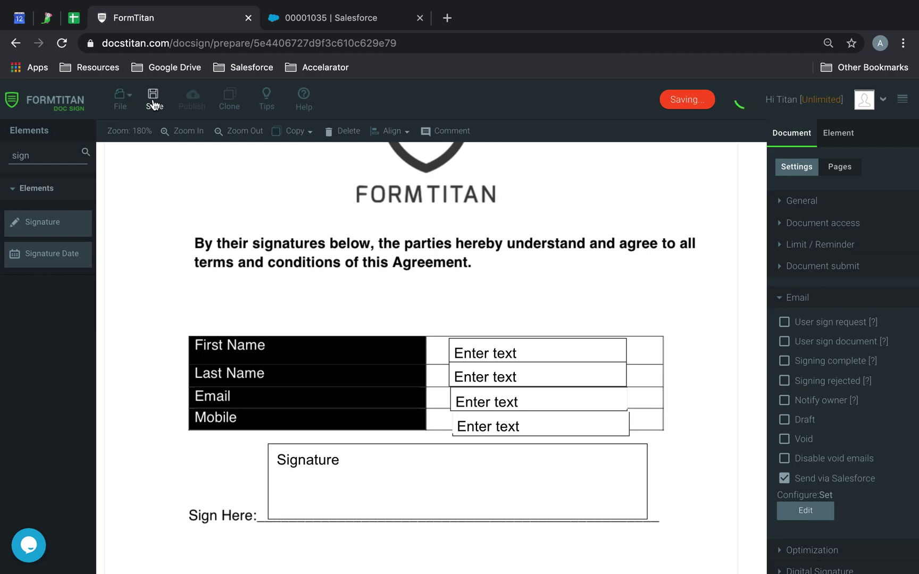
click(334, 22)
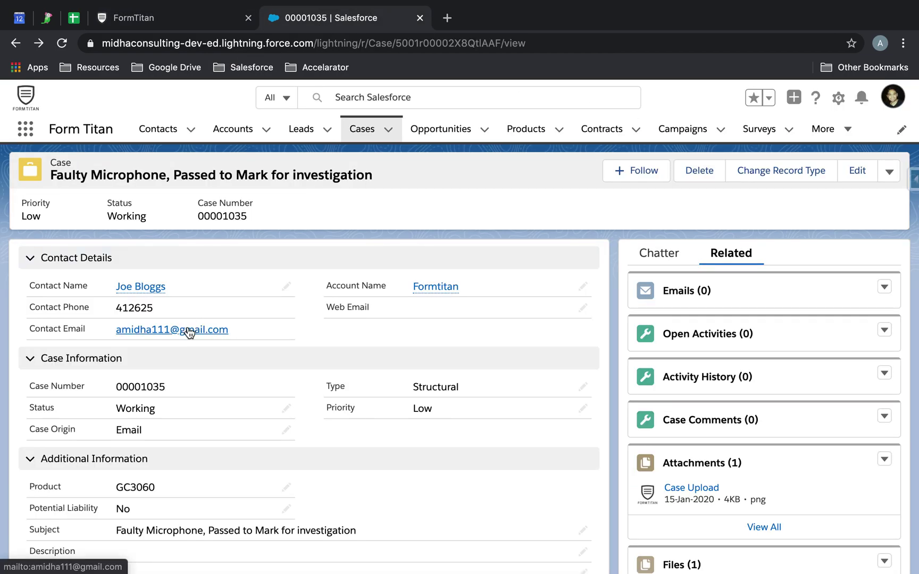
Run the FT Case action from the Faulty Microphone case's actions menu
click(890, 171)
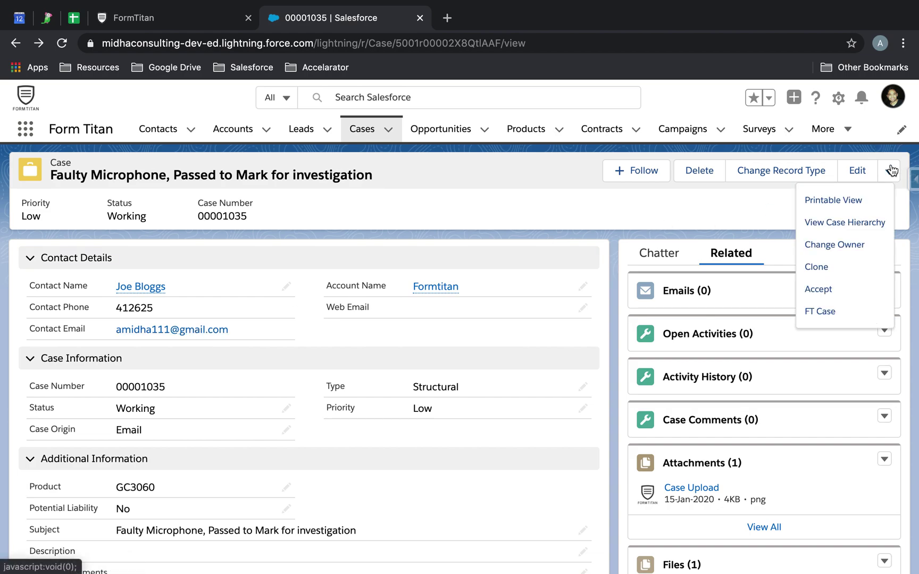
click(820, 312)
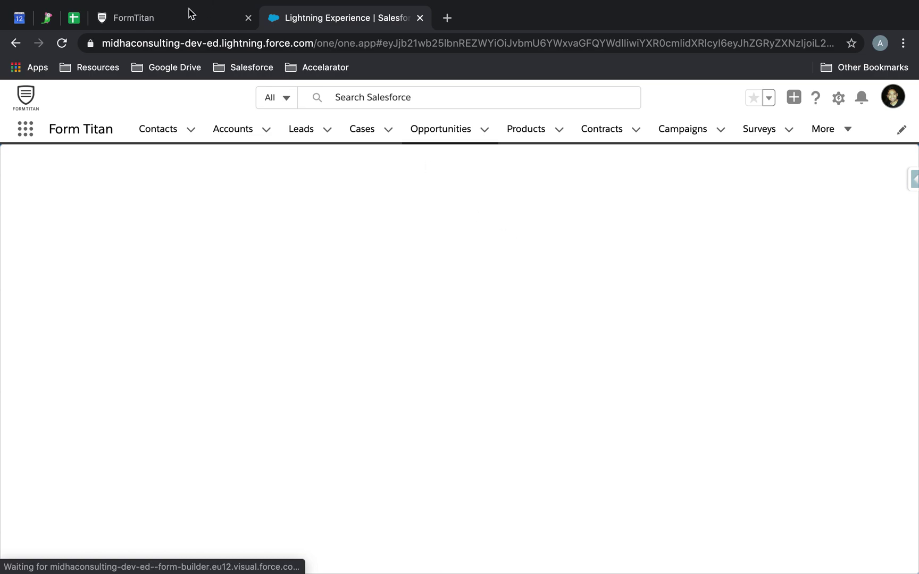
click(193, 11)
In account settings, give the collaborator Sign permission on Doc Sign Agreement.pdf and update
click(882, 99)
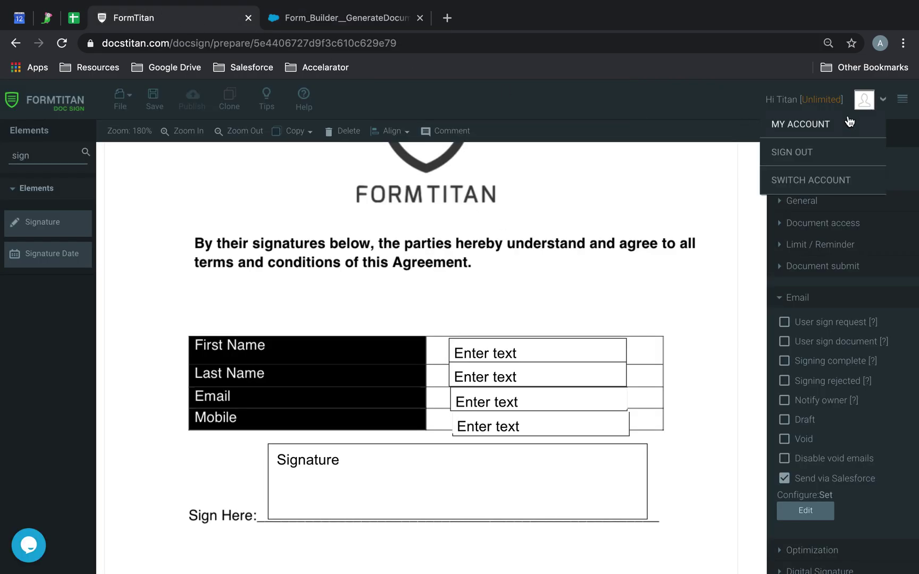
click(849, 122)
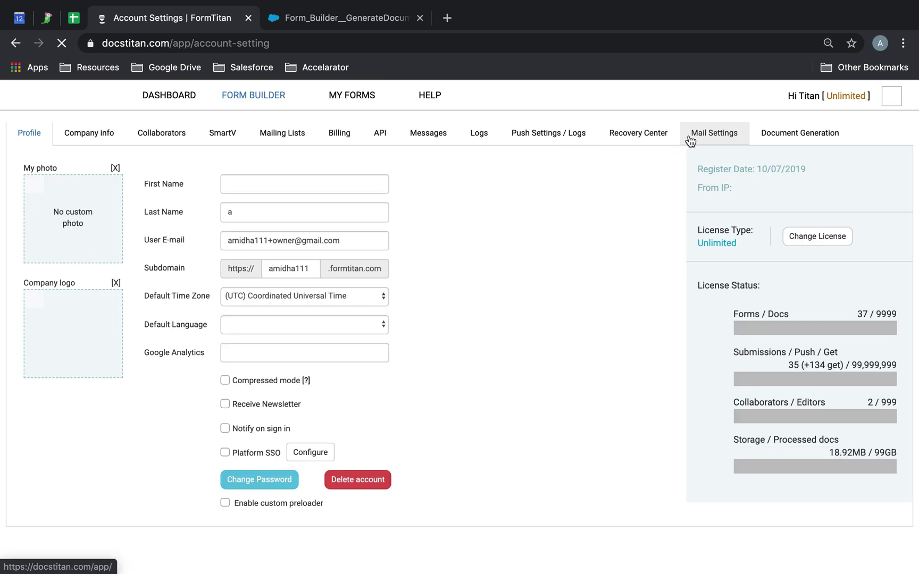
click(173, 134)
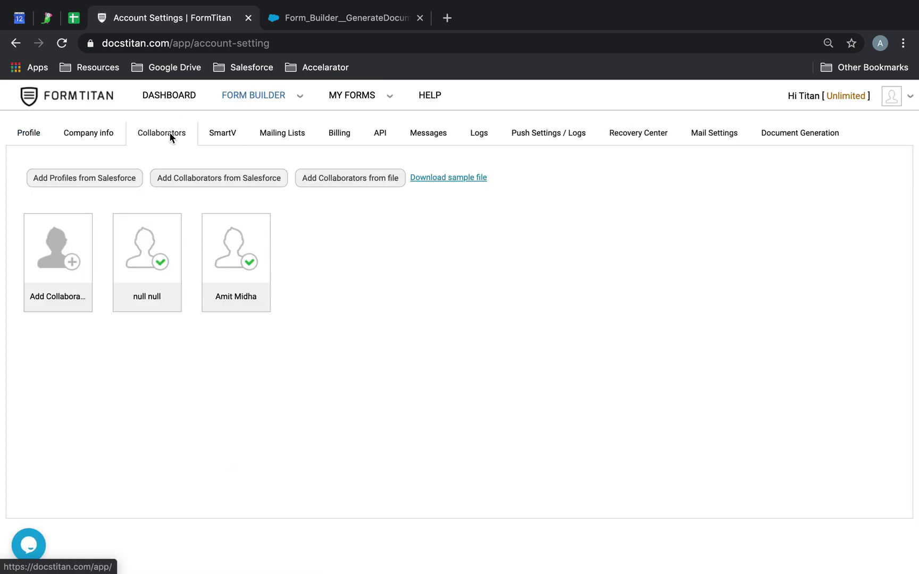
click(249, 264)
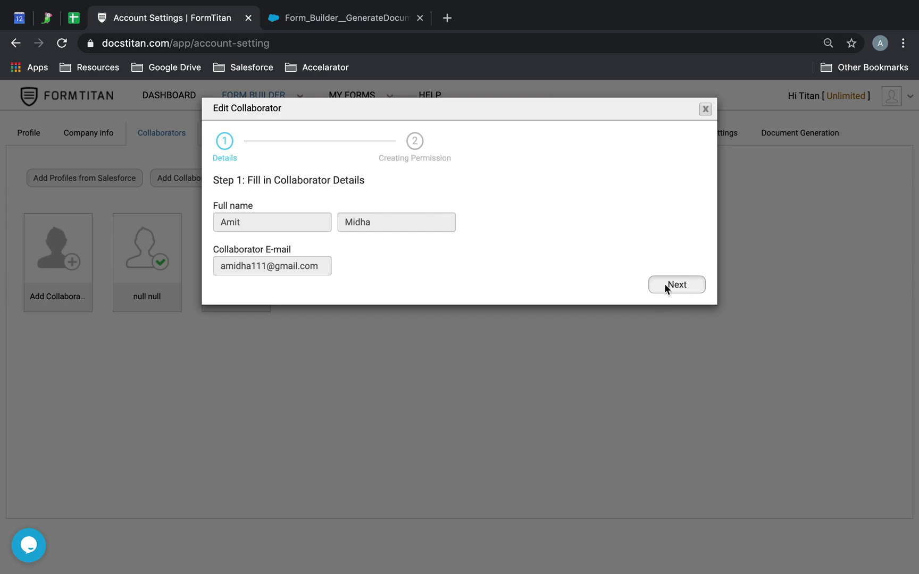
click(664, 283)
click(474, 256)
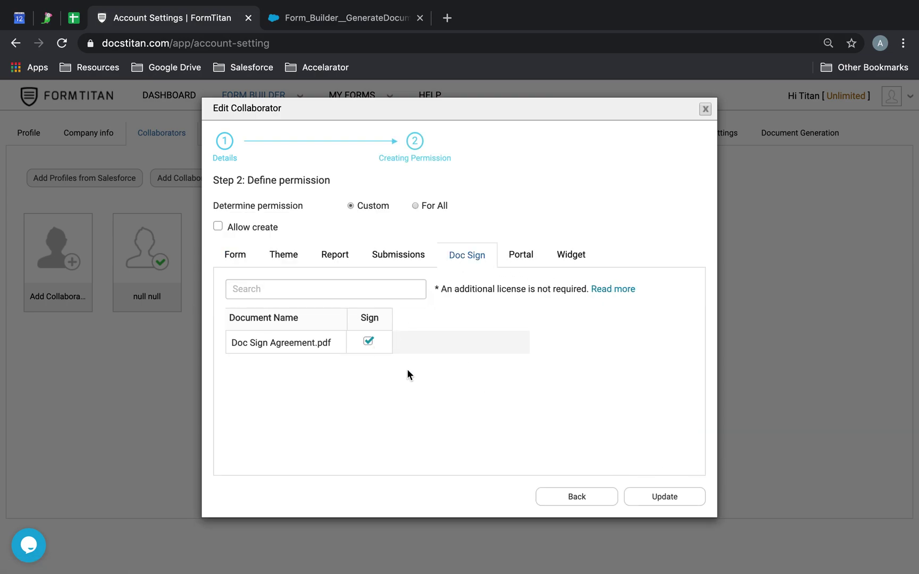
click(682, 497)
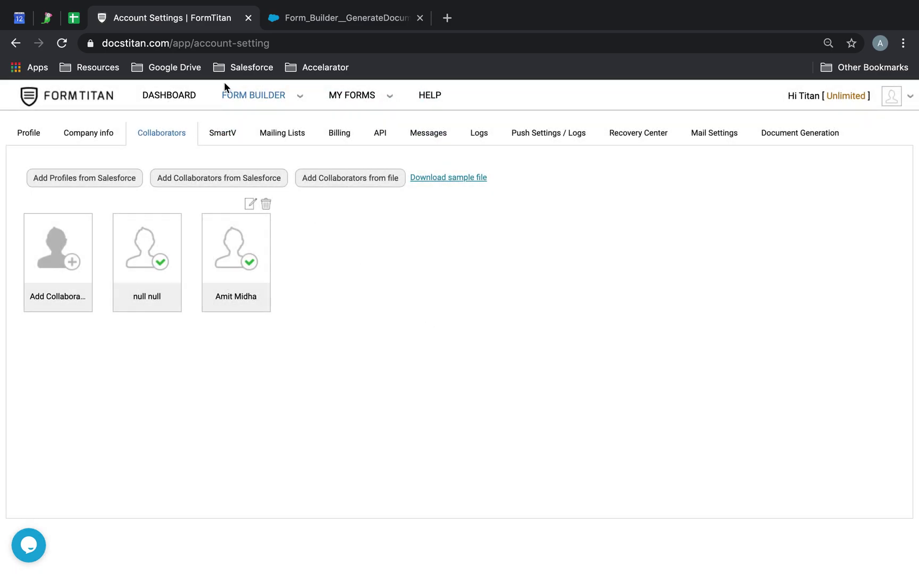
click(348, 24)
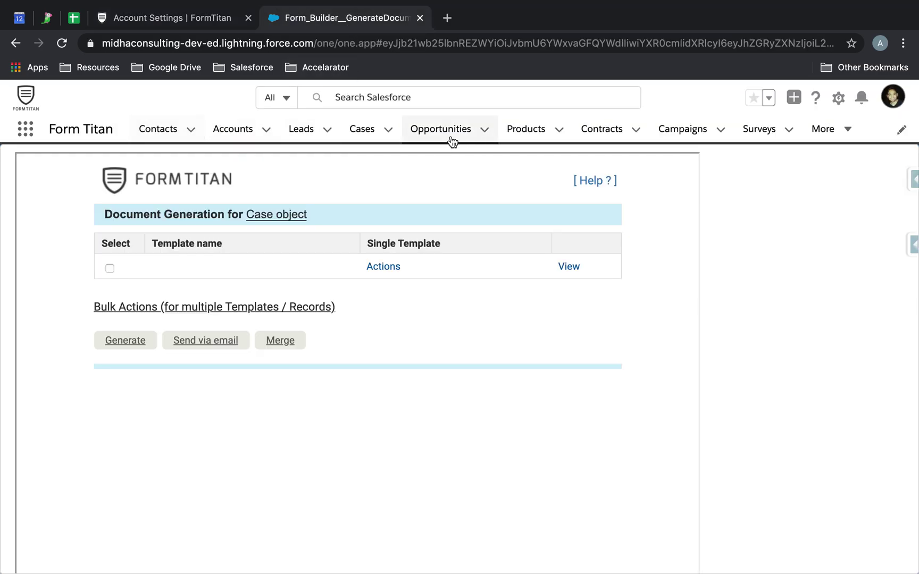
Open the Faulty Microphone case, run FT Case, and choose Sign on the Doc Sign template
click(361, 129)
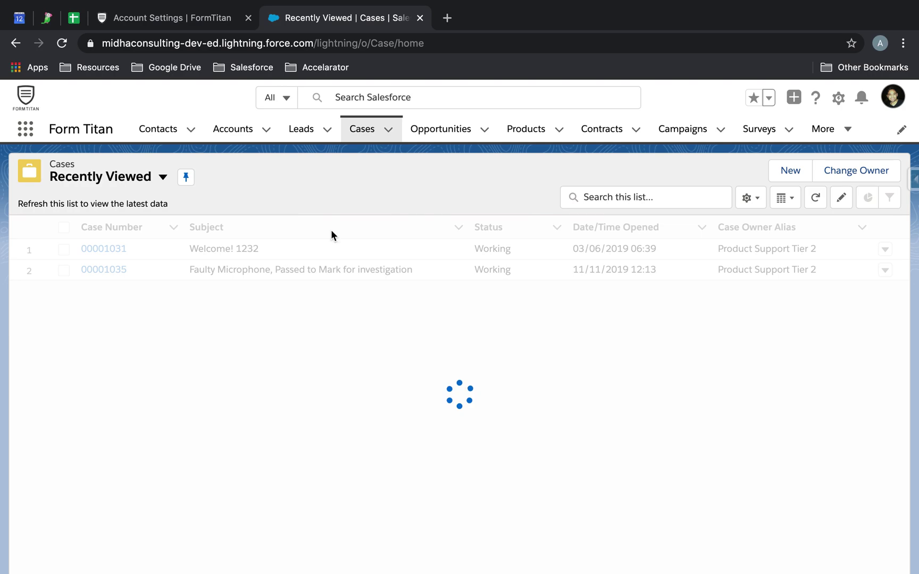
click(114, 252)
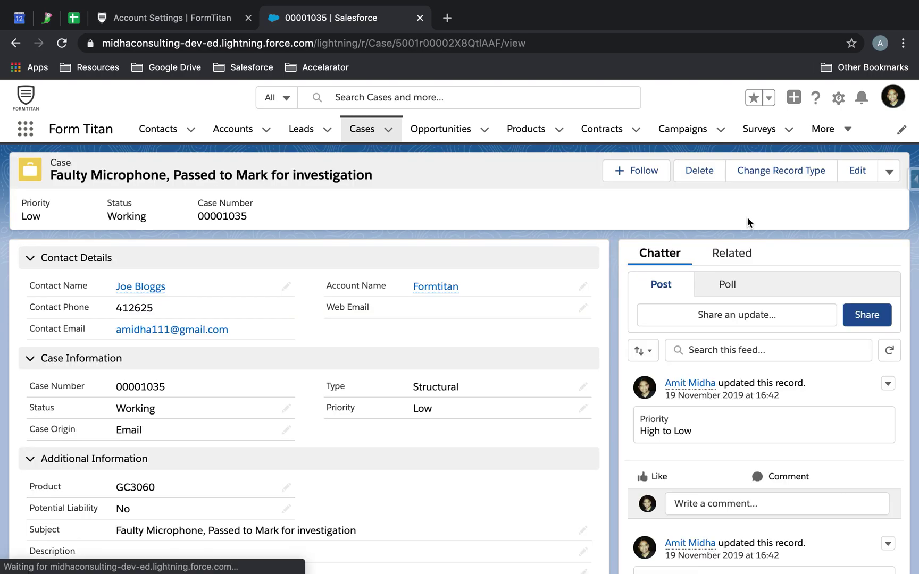
click(889, 171)
click(841, 310)
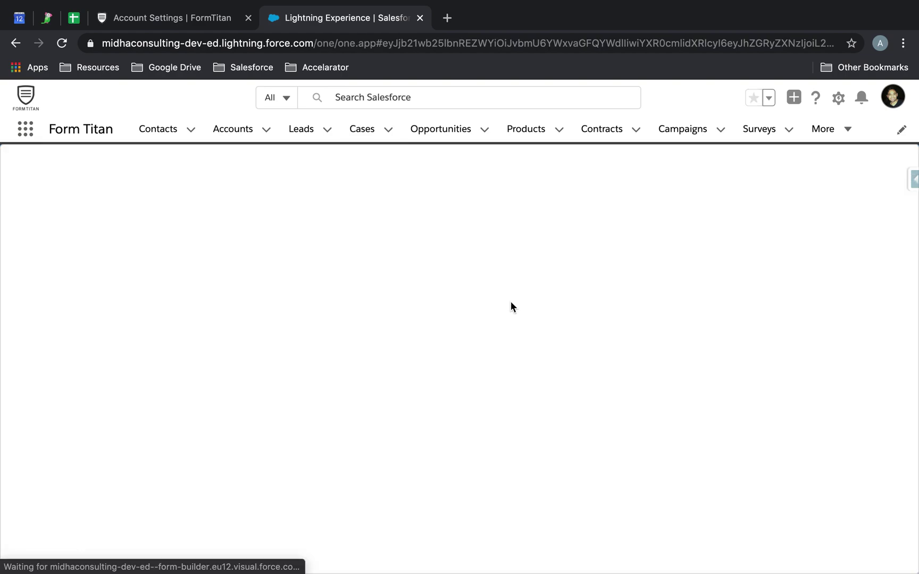
click(377, 292)
click(391, 333)
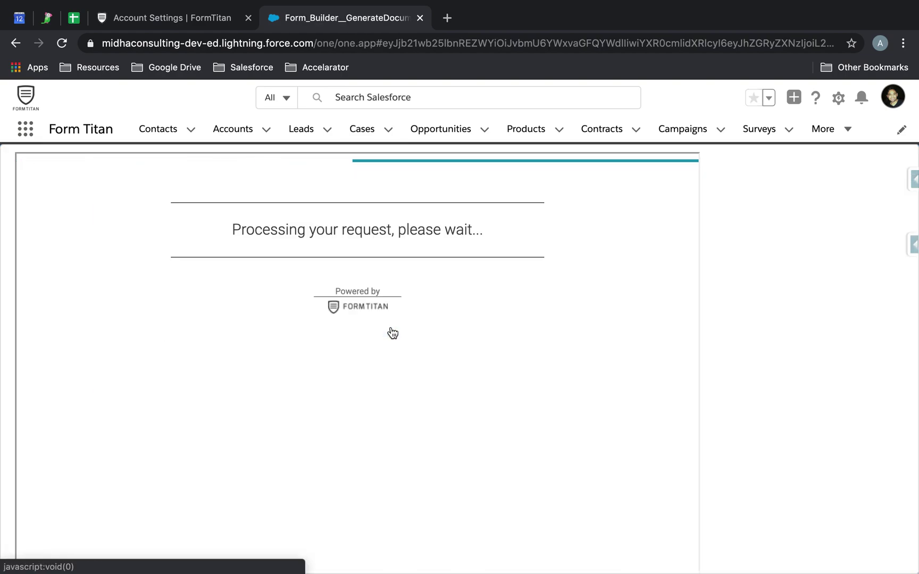
click(448, 18)
Open Gmail, refresh the inbox, and open the signature request email
text(gmai)
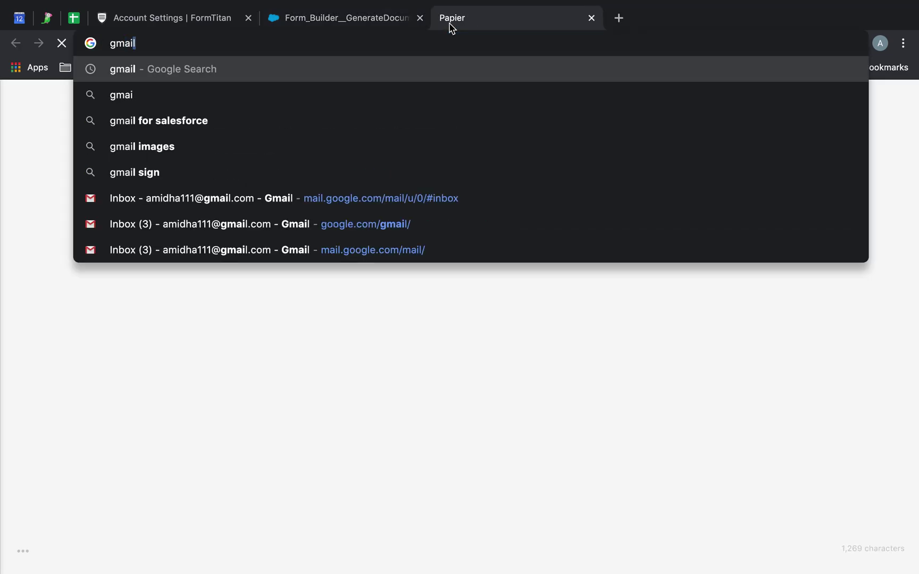
key(Return)
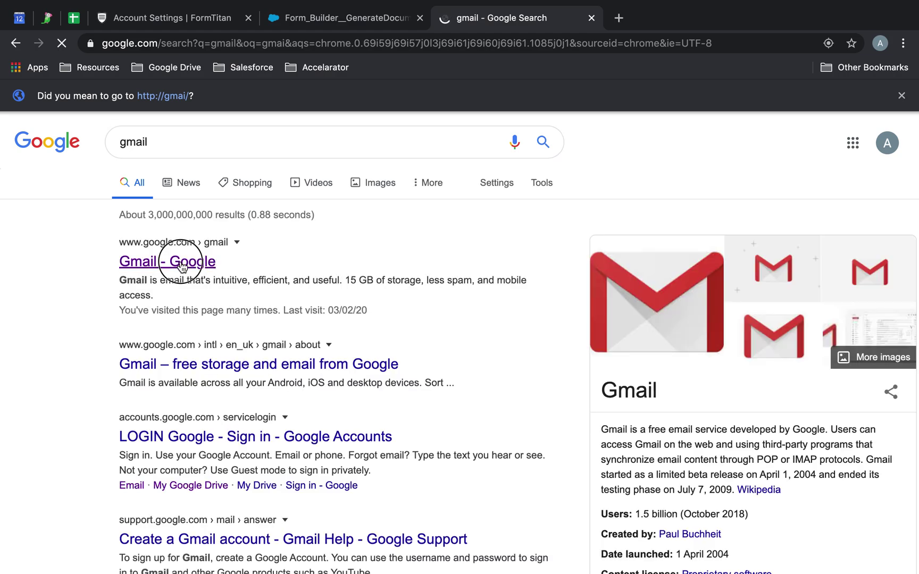
click(176, 261)
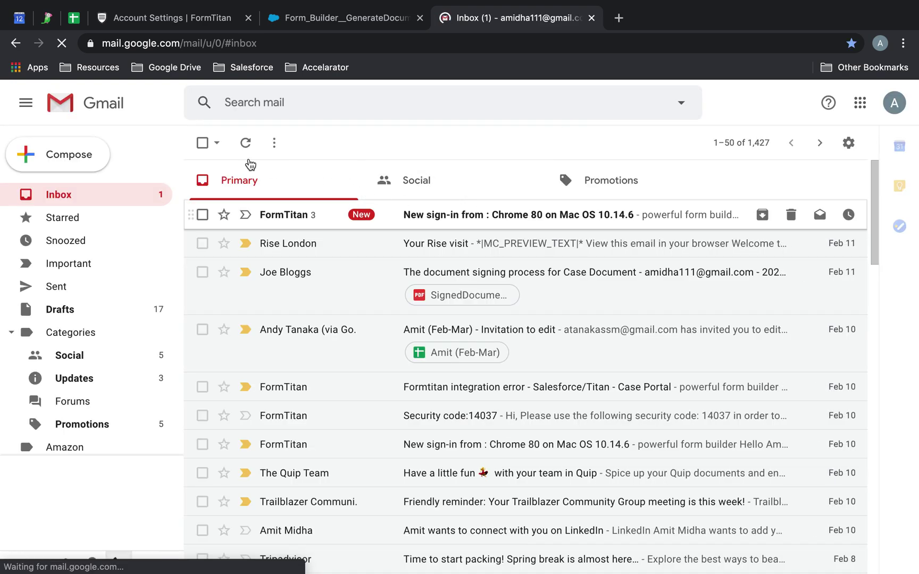
click(244, 145)
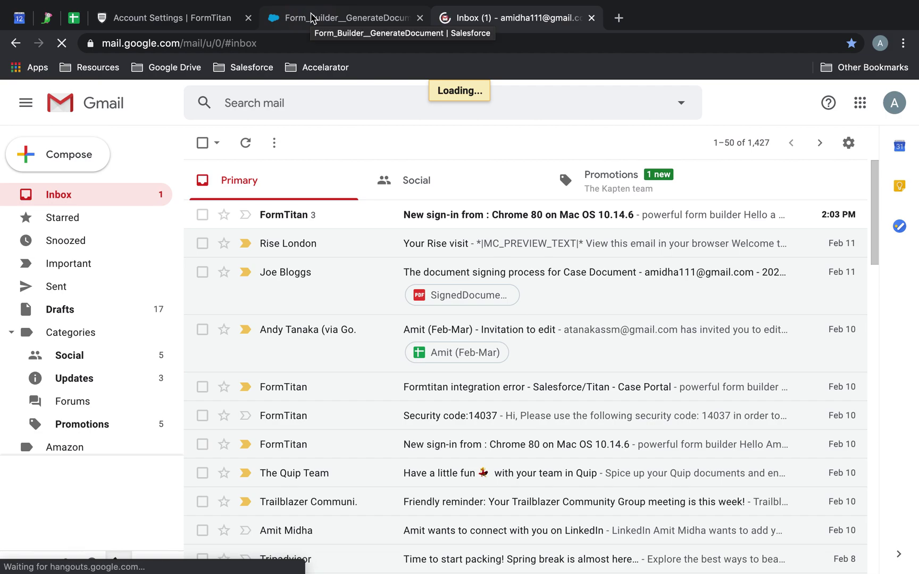
click(312, 19)
click(486, 21)
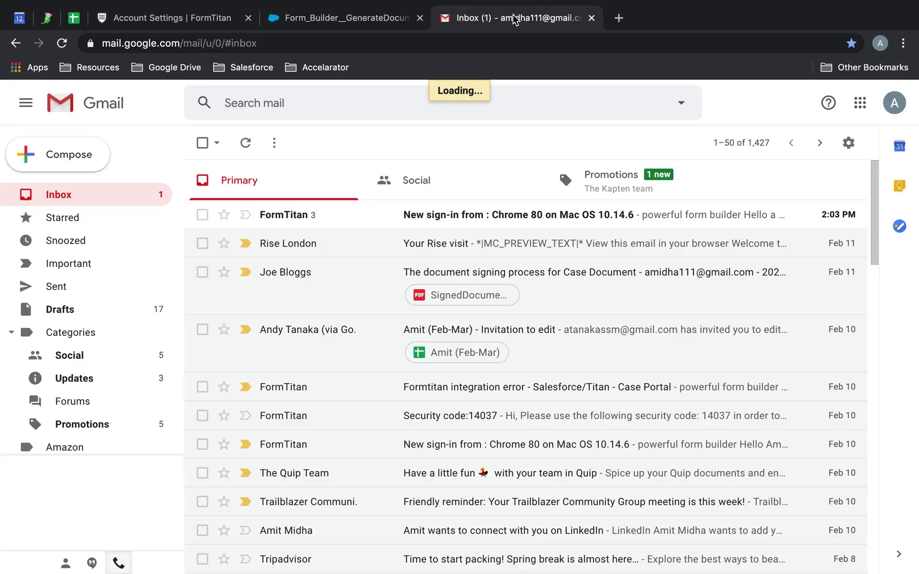
click(248, 144)
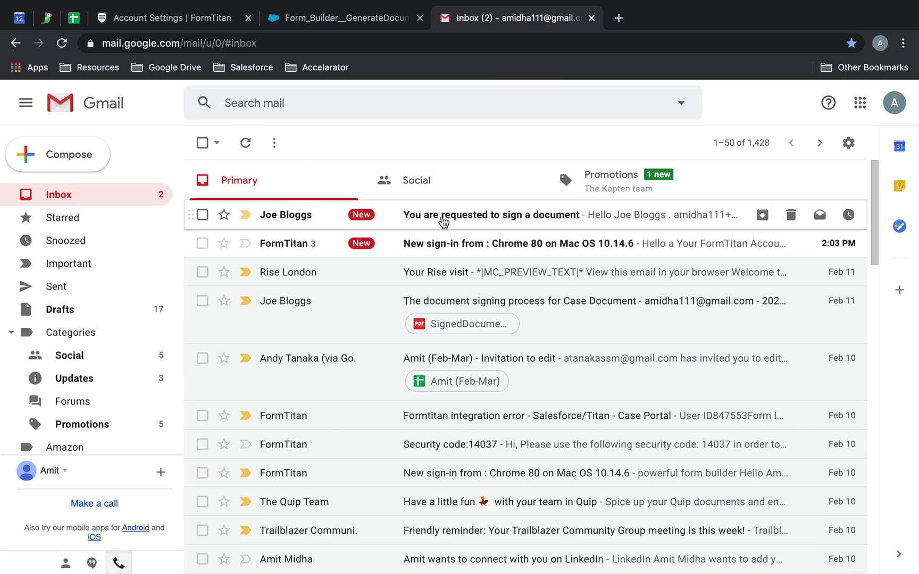
click(443, 222)
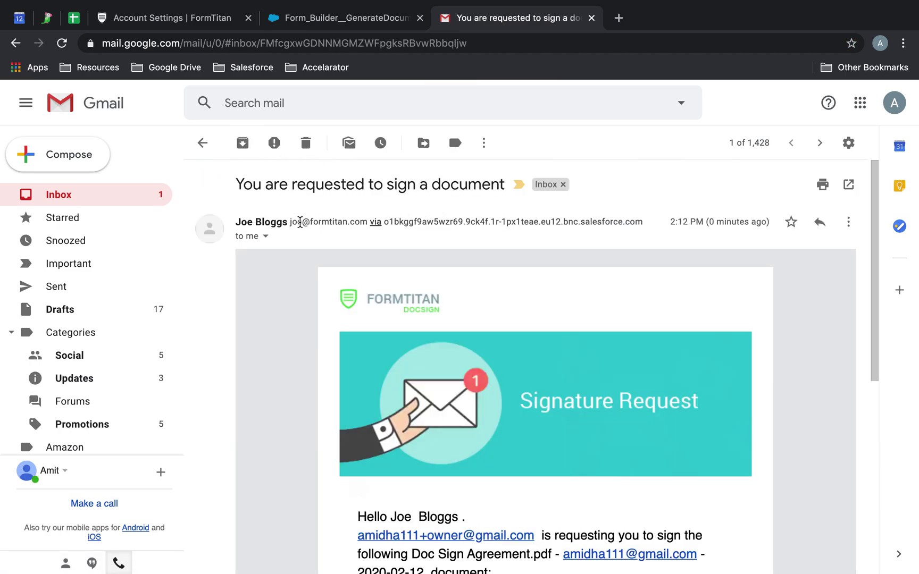
Select the signing link text in the signature request email
double_click(431, 226)
click(528, 234)
scroll(621, 234, down, 4)
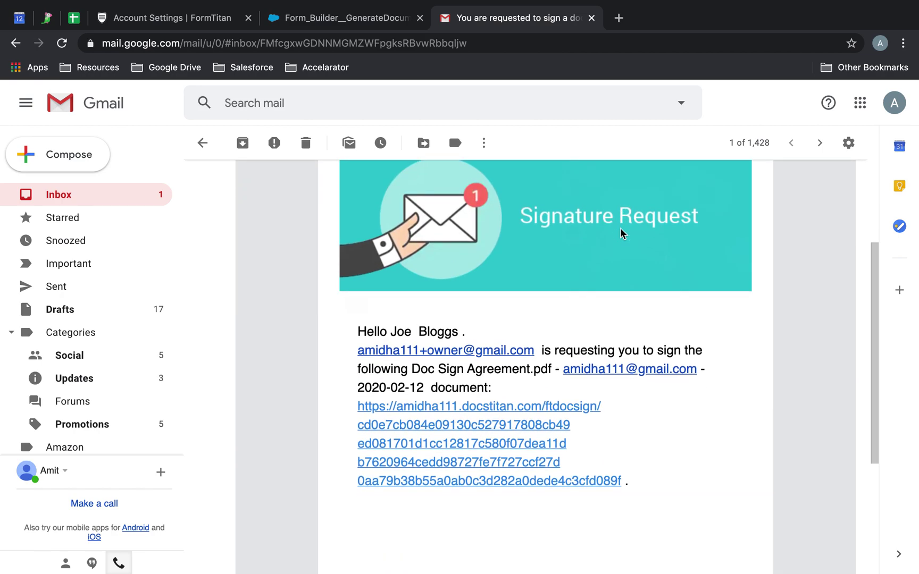
scroll(511, 409, up, 1)
scroll(511, 409, up, 1)
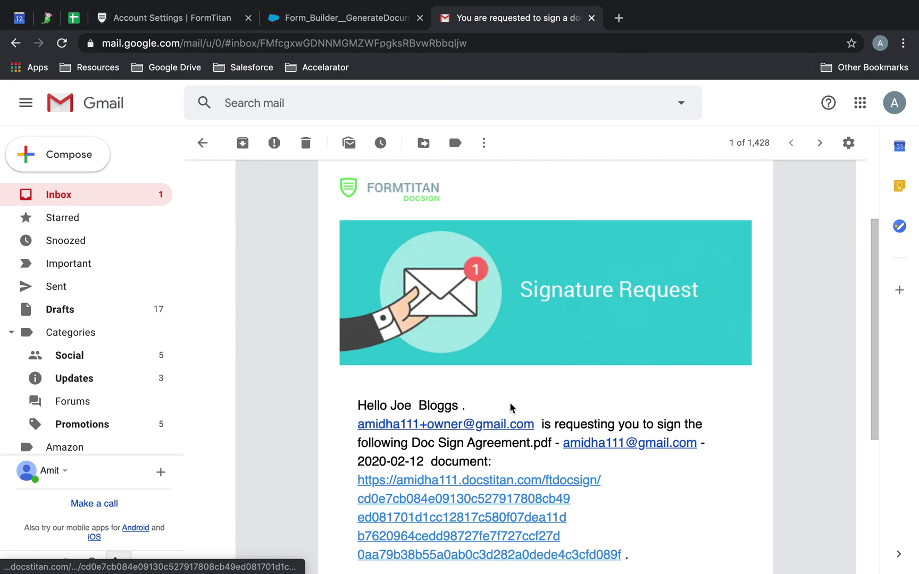
scroll(565, 449, down, 2)
click(617, 489)
drag(618, 490, 340, 429)
key(super+c)
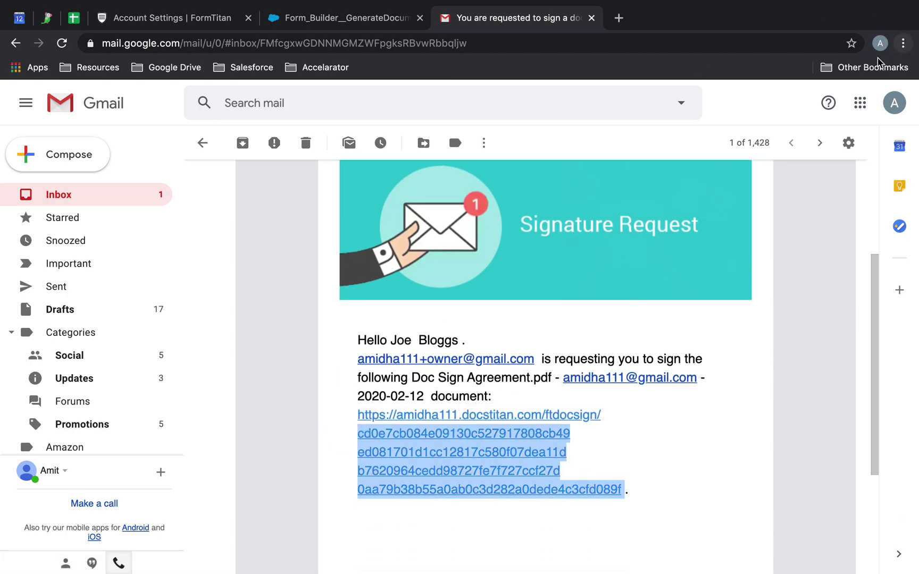
Try the copied link in a private window, then reselect the entire signing link
click(903, 44)
click(771, 139)
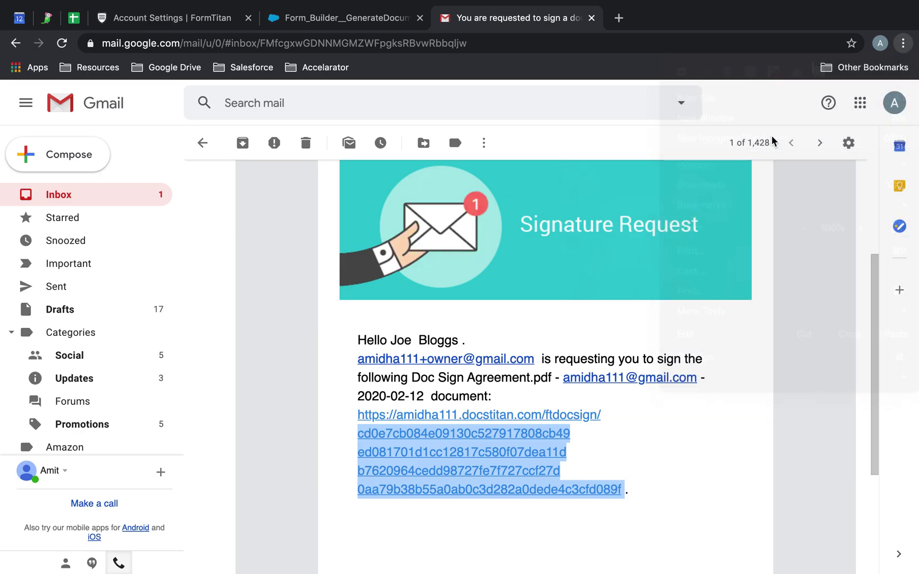
key(super+v)
key(Return)
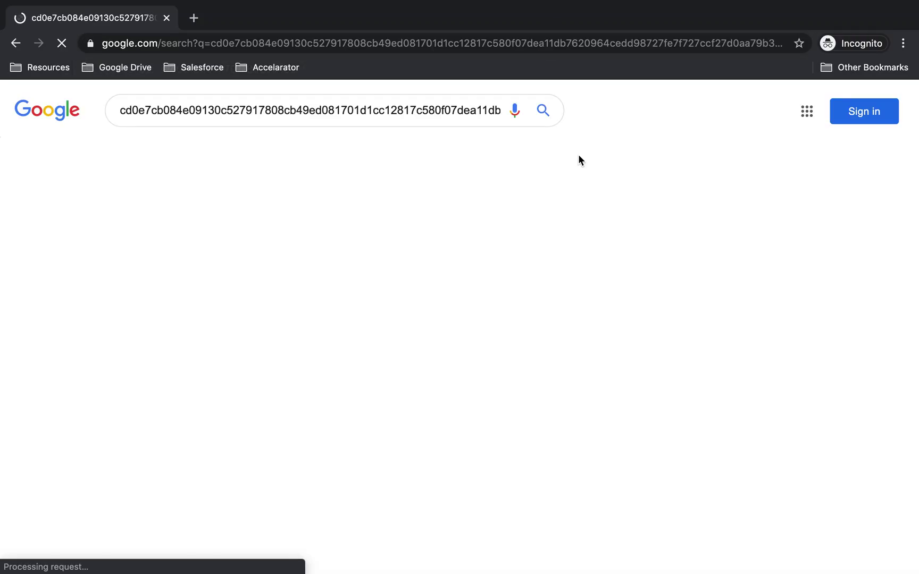
click(438, 43)
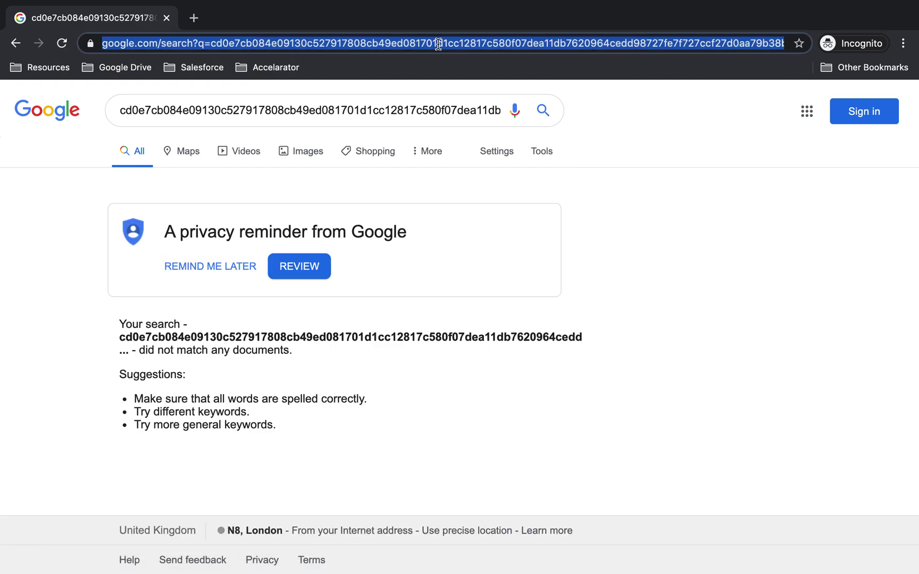
key(super+v)
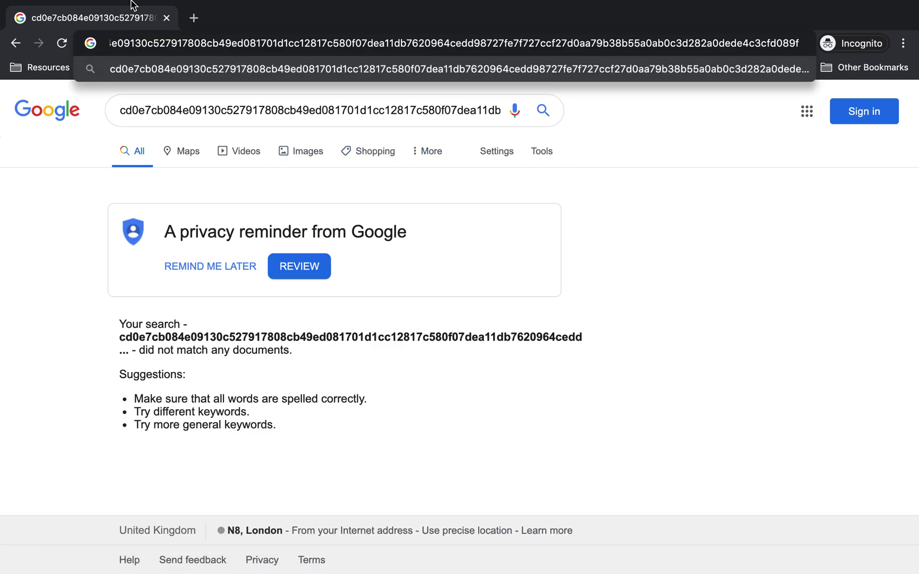
click(166, 18)
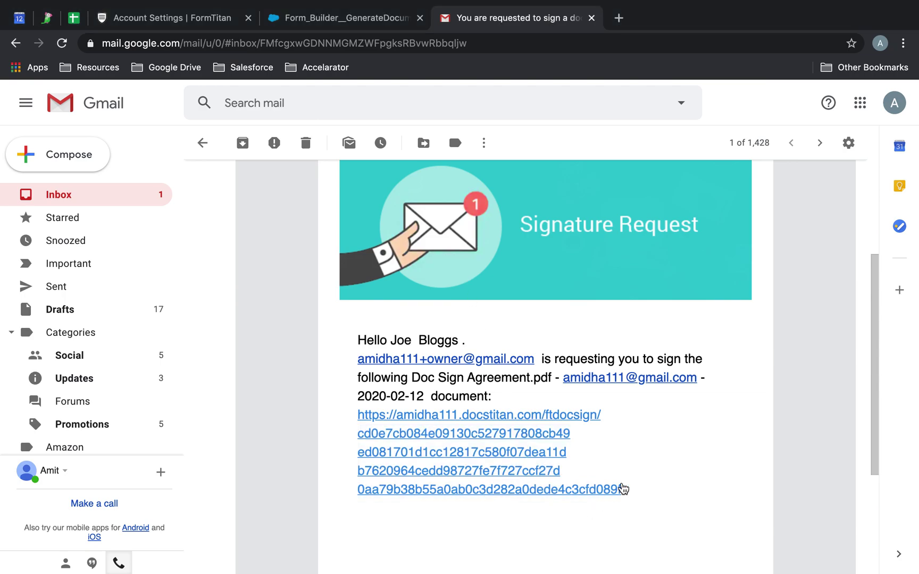
drag(622, 494, 358, 427)
Open the copied signing link in a new private browsing window
click(906, 45)
click(775, 138)
click(503, 45)
key(ctrl+v)
key(Return)
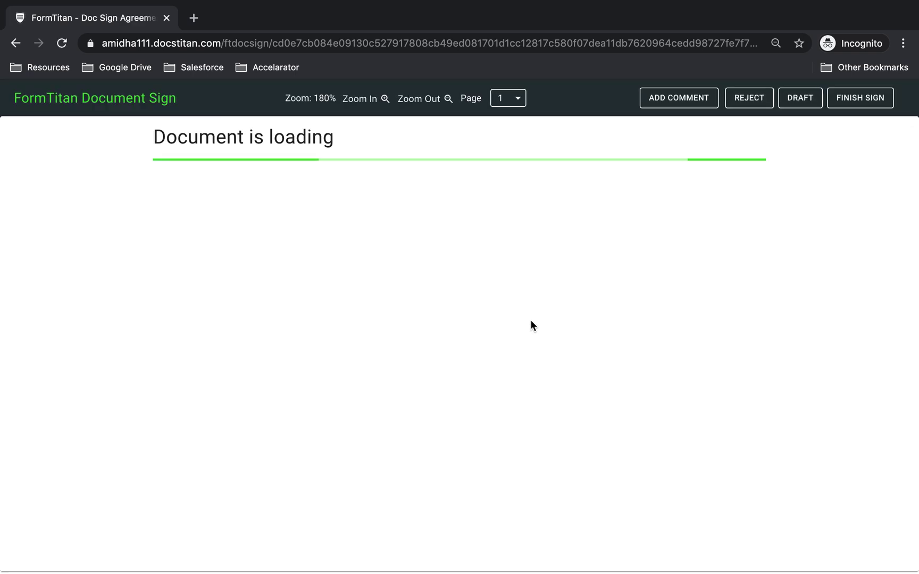
scroll(519, 337, down, 10)
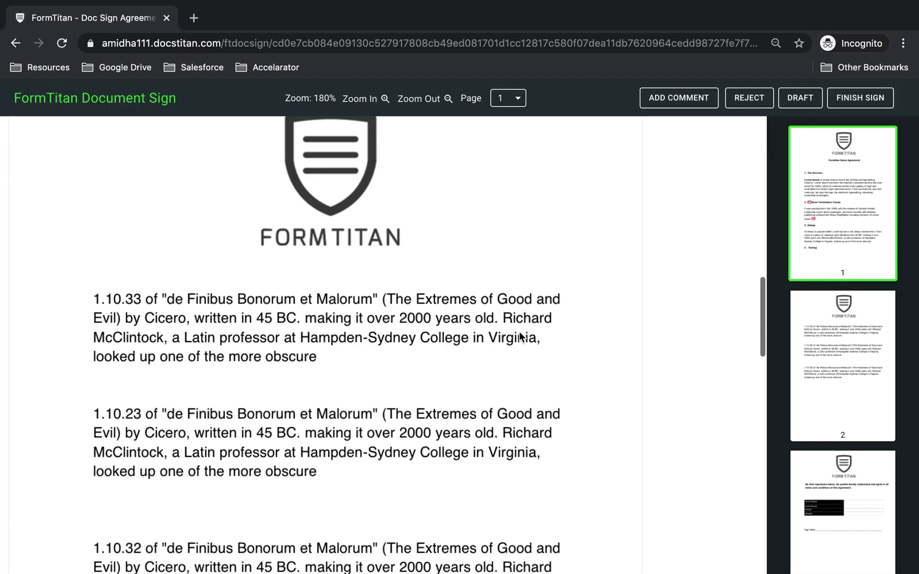
scroll(519, 331, down, 10)
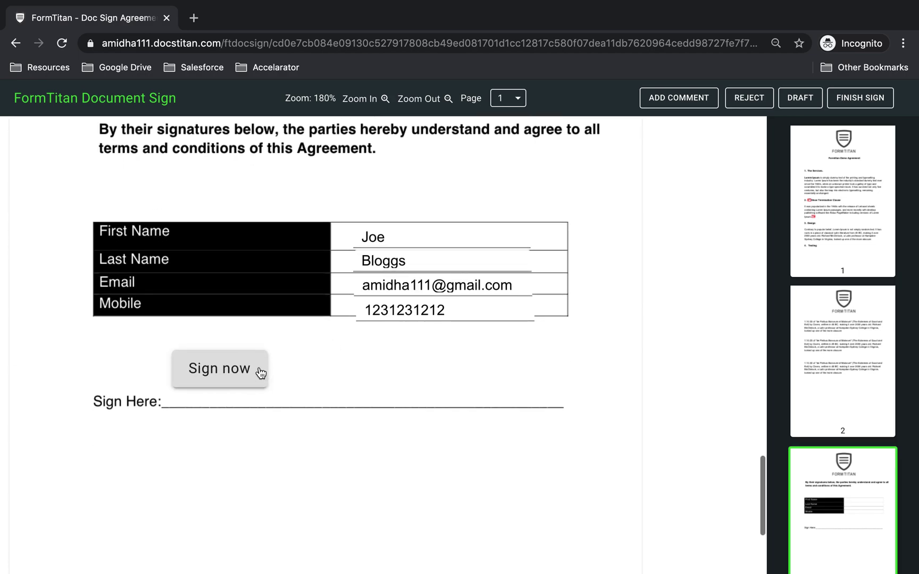
Sign the agreement with the first signature style and click FINISH SIGN
click(258, 366)
click(265, 349)
click(628, 393)
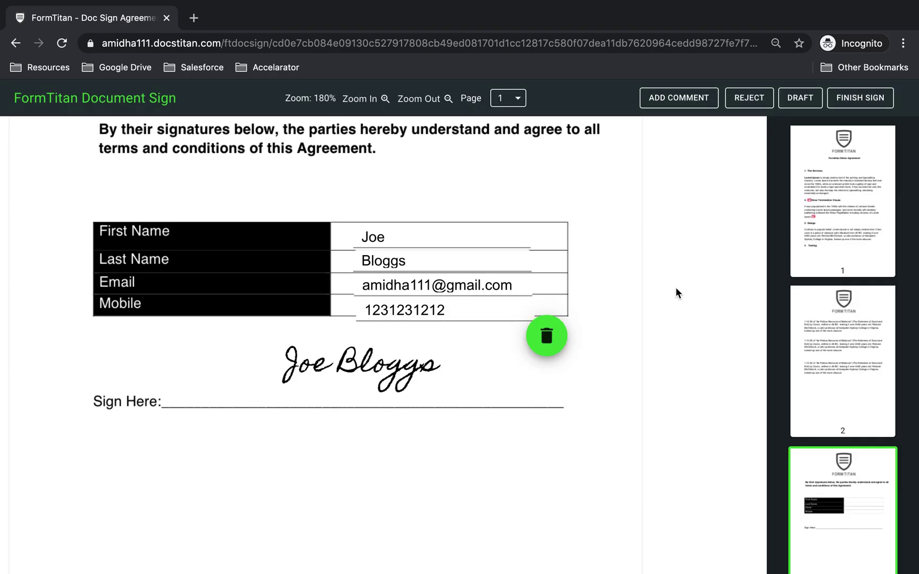
click(873, 101)
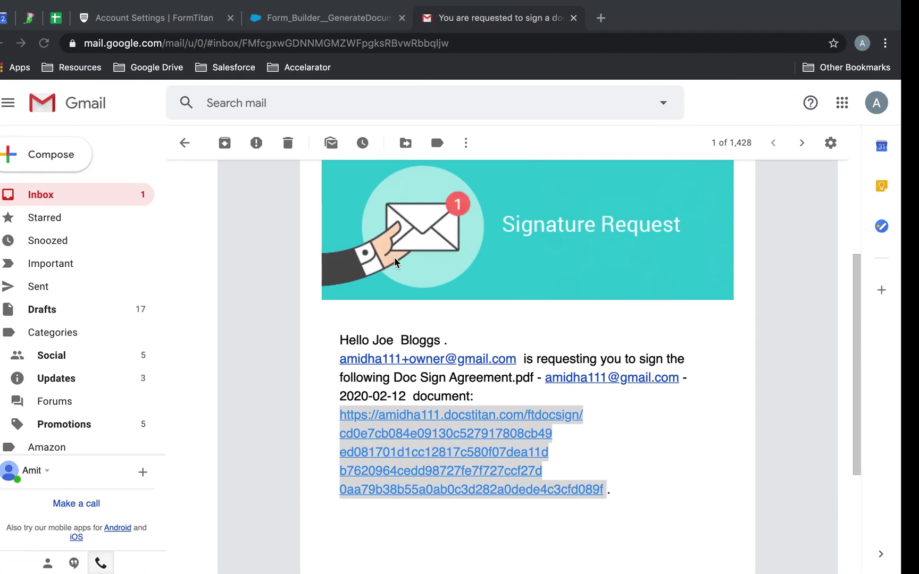
Open case 00001035's related emails and view 'You are requested to sign a document'
click(282, 18)
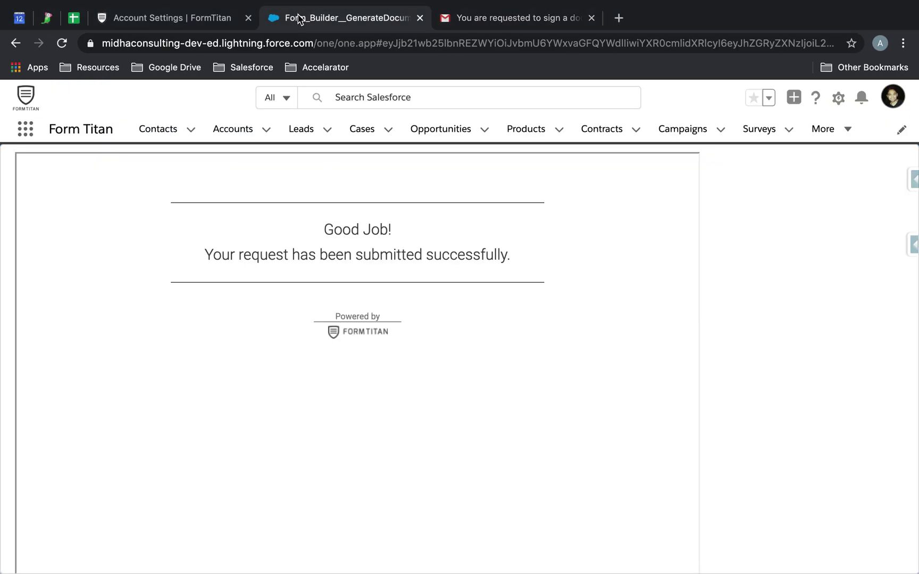
click(366, 137)
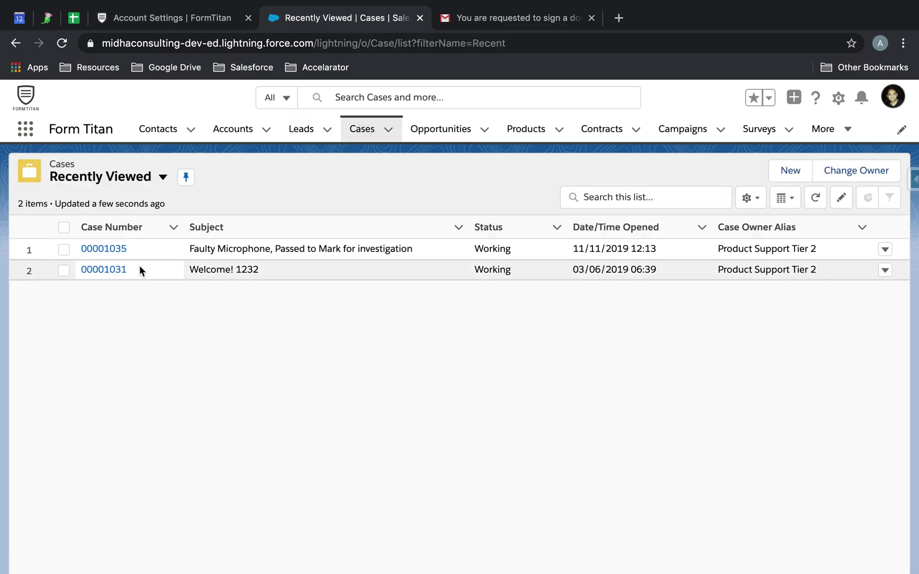
click(118, 252)
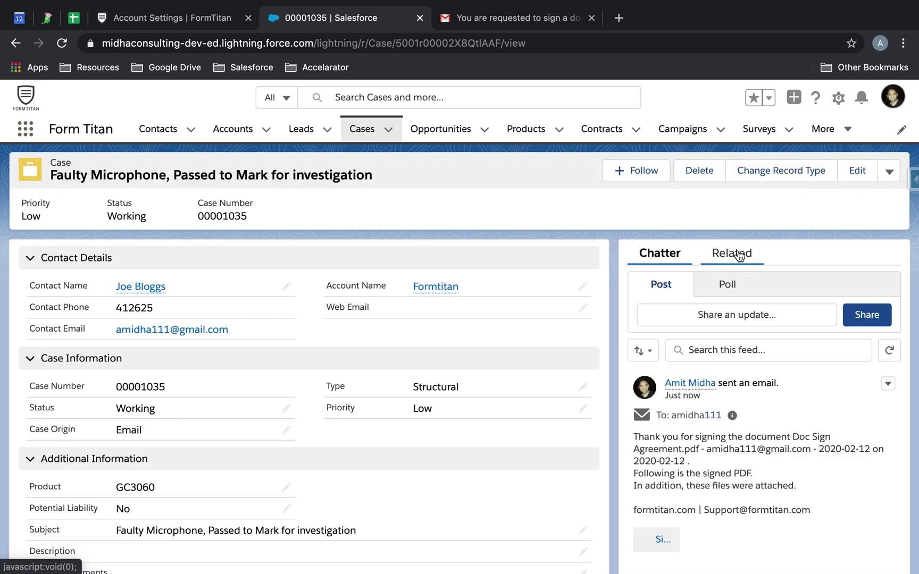
click(741, 255)
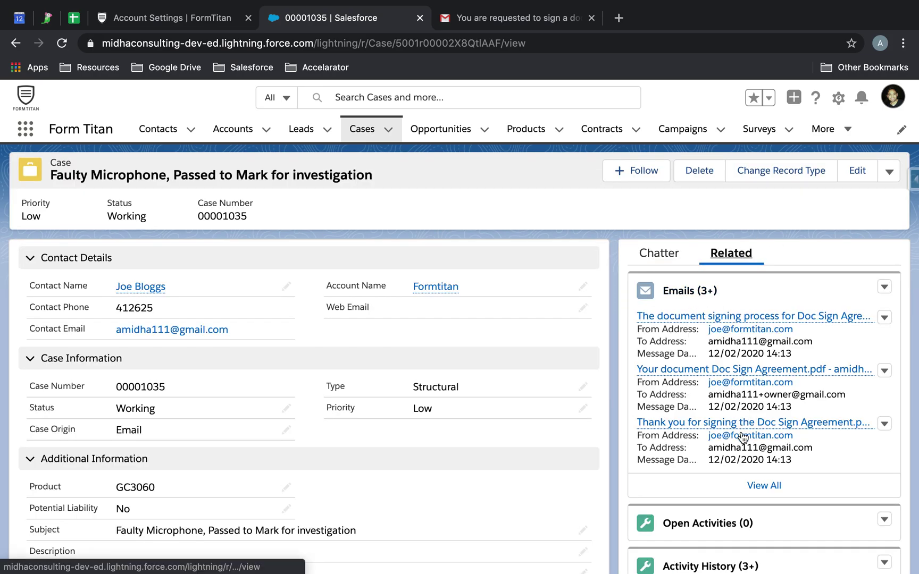
click(758, 486)
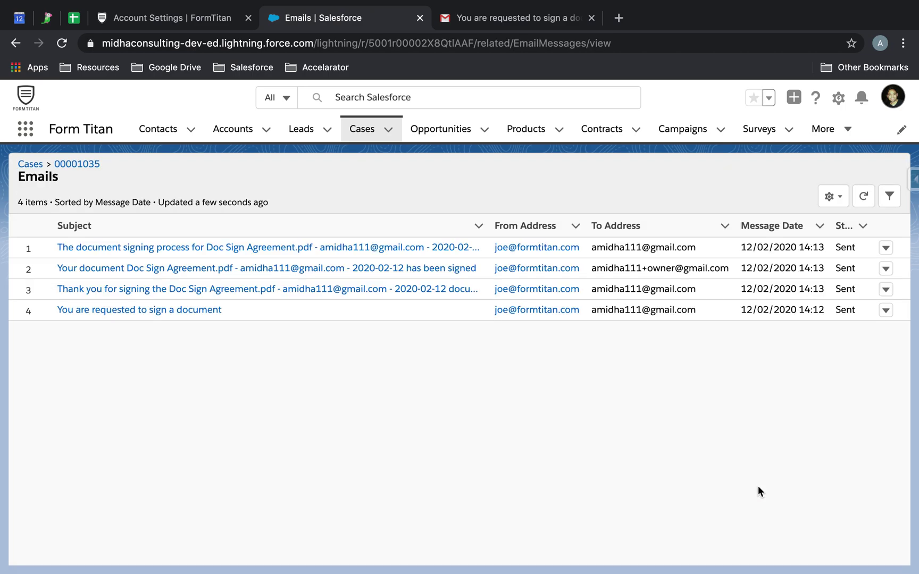
click(199, 309)
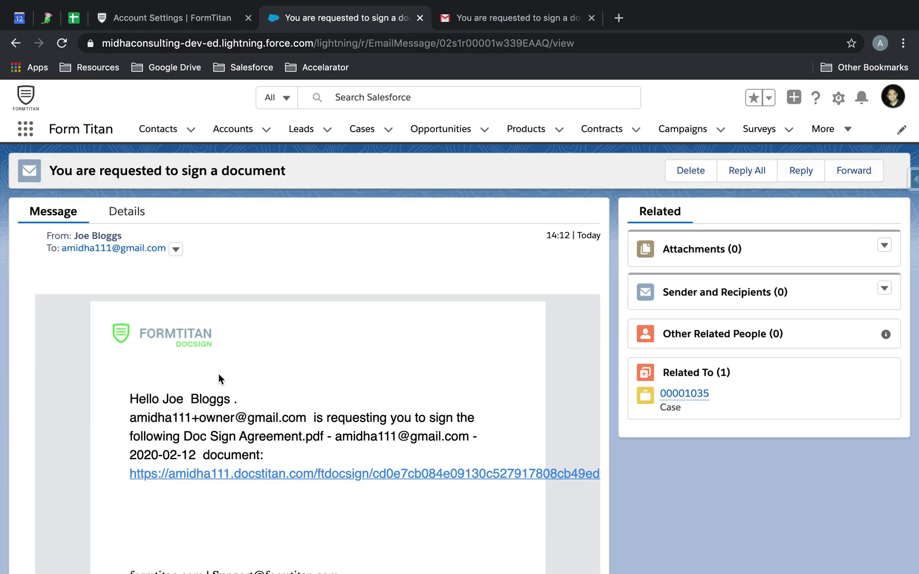
scroll(388, 444, down, 5)
scroll(388, 445, up, 3)
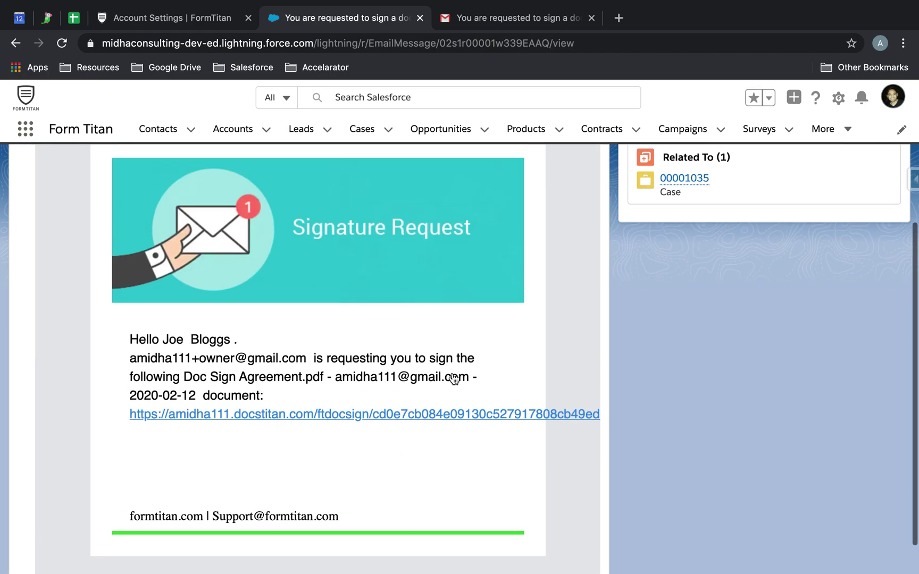
click(16, 44)
Review the thank-you-for-signing and document-signed emails on the case
click(205, 292)
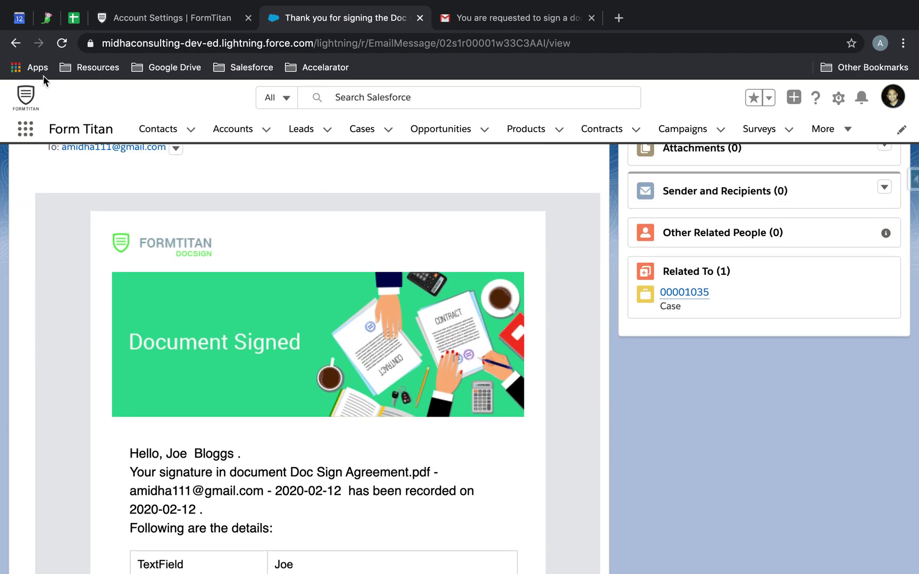
click(19, 44)
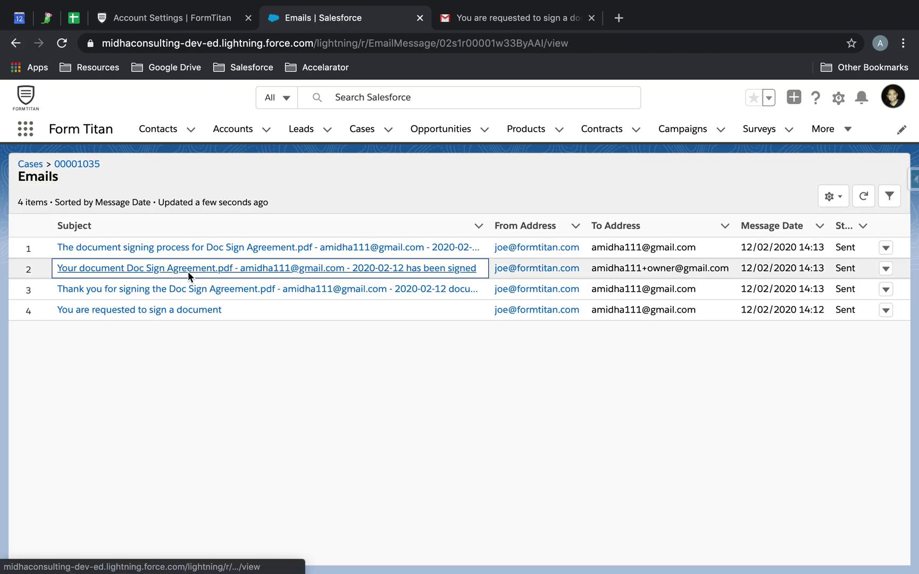
click(188, 272)
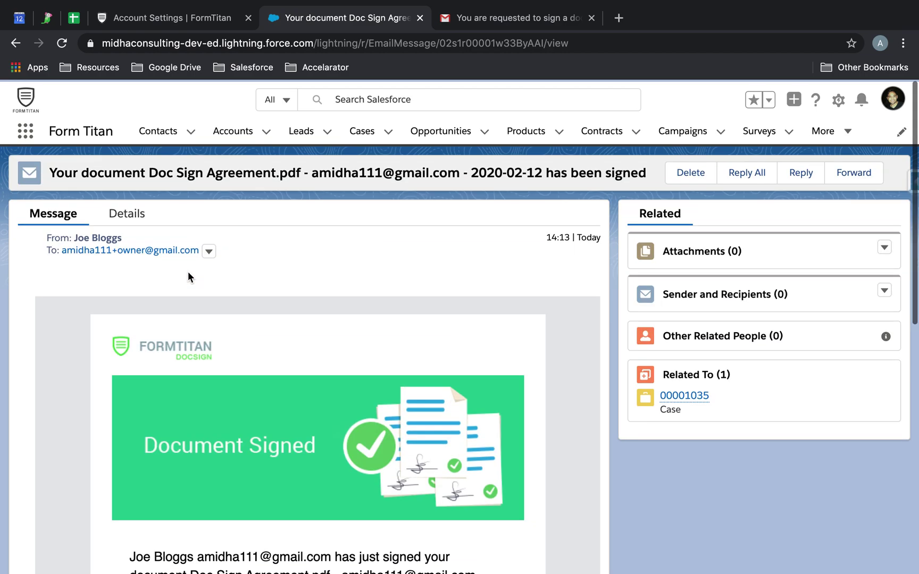
scroll(187, 272, down, 4)
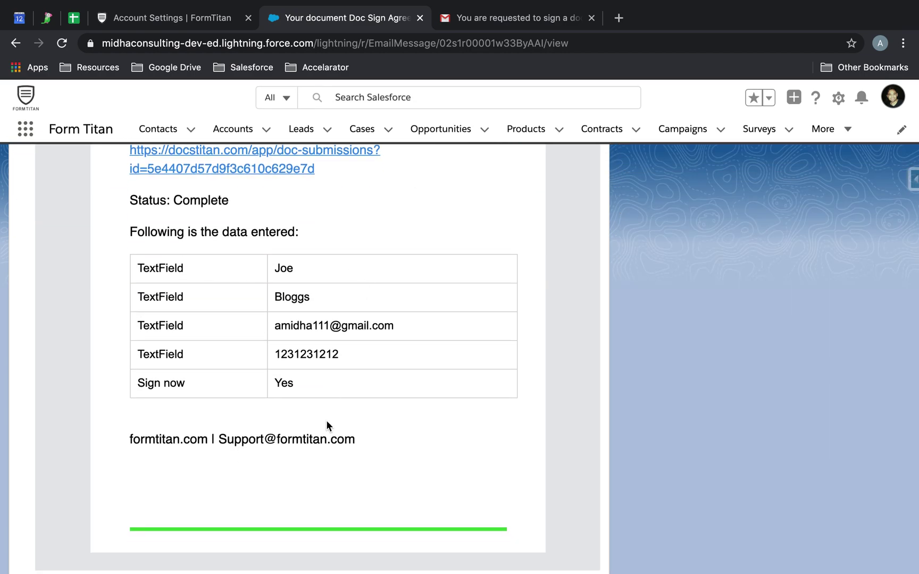
scroll(326, 421, up, 5)
click(13, 42)
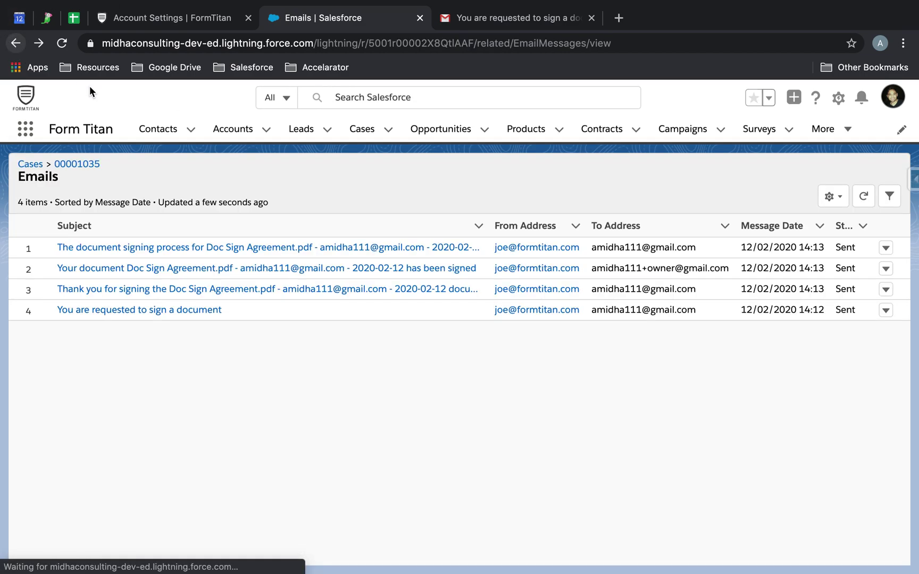
Open the signing process email's SignedDocument.pdf and scroll to the signature
click(216, 250)
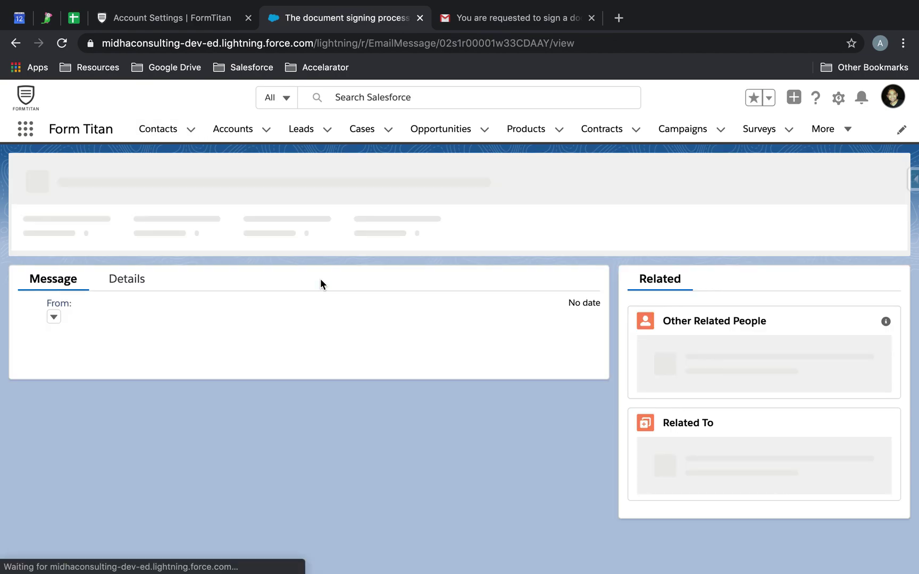
scroll(425, 420, down, 4)
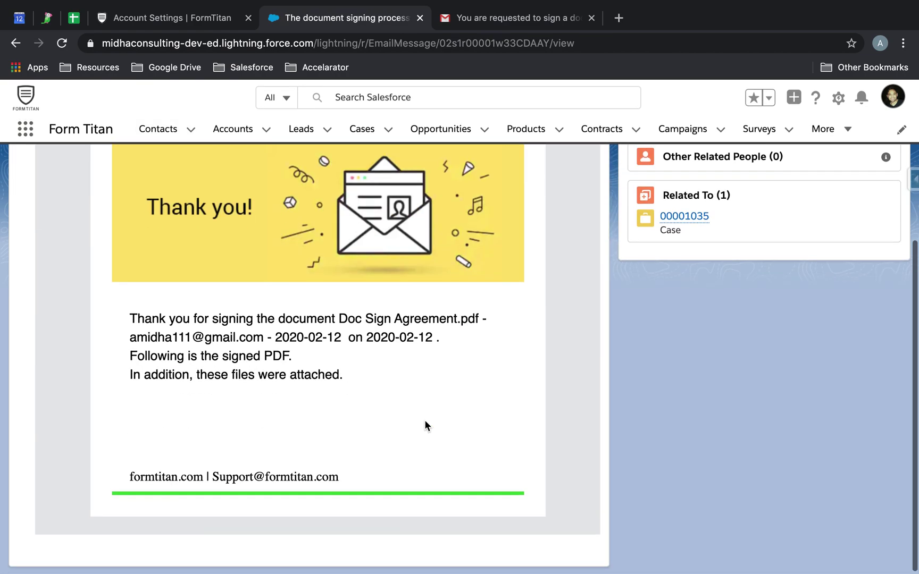
scroll(424, 420, up, 4)
click(734, 274)
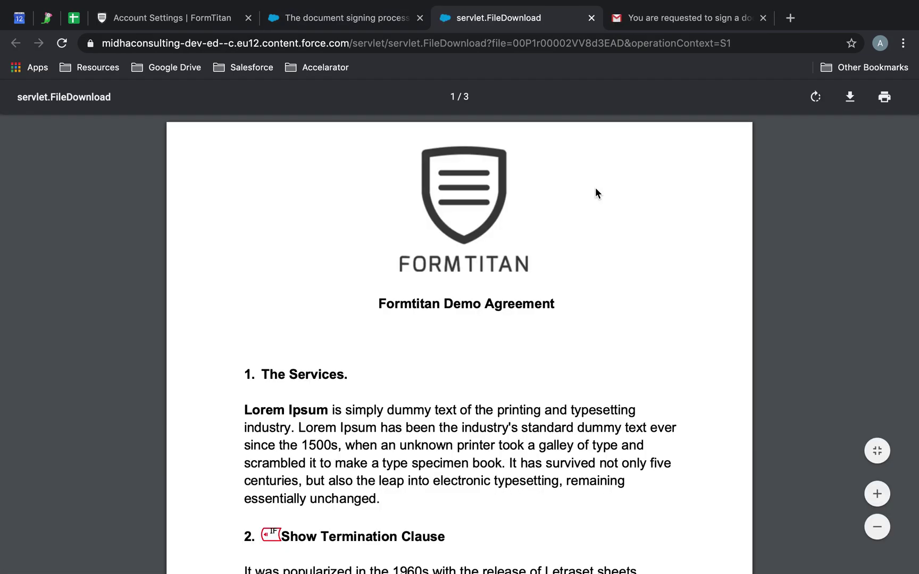
scroll(595, 187, down, 15)
scroll(595, 187, down, 15)
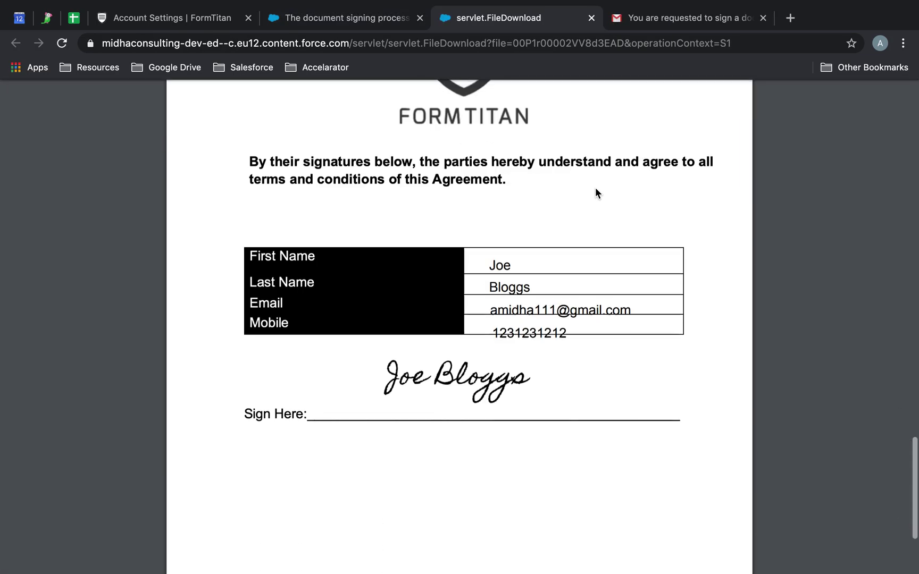
Close the signed PDF and go to the FormTitan Form Builder's Doc Sign page
click(591, 17)
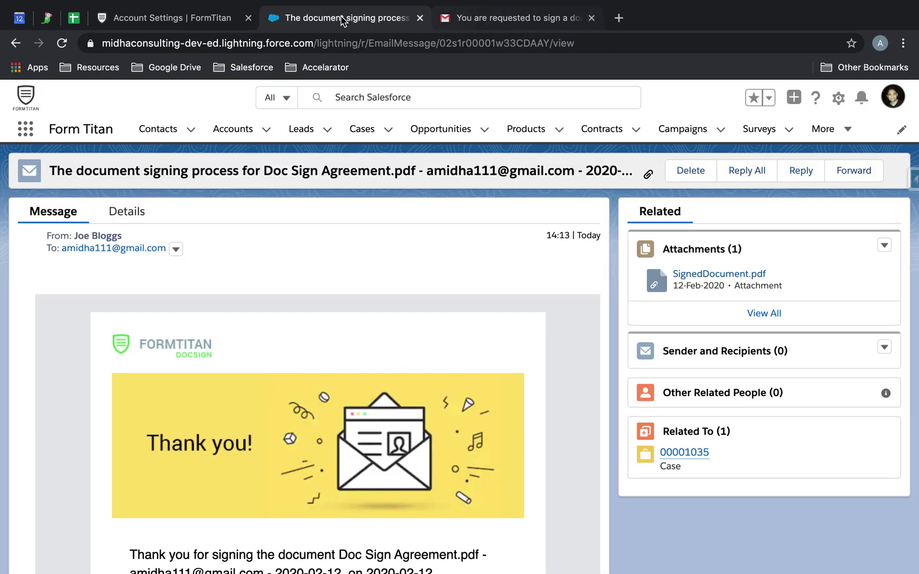
click(202, 20)
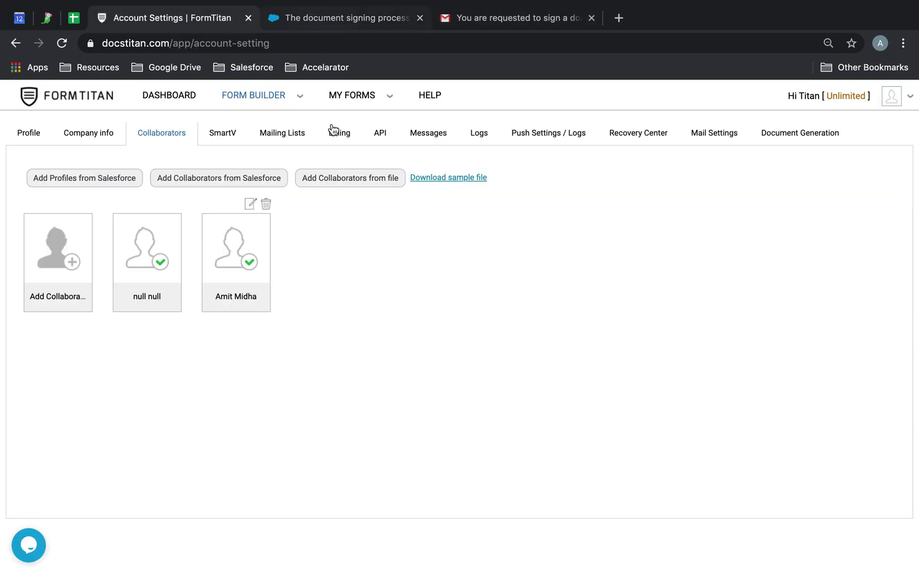
click(293, 105)
click(260, 203)
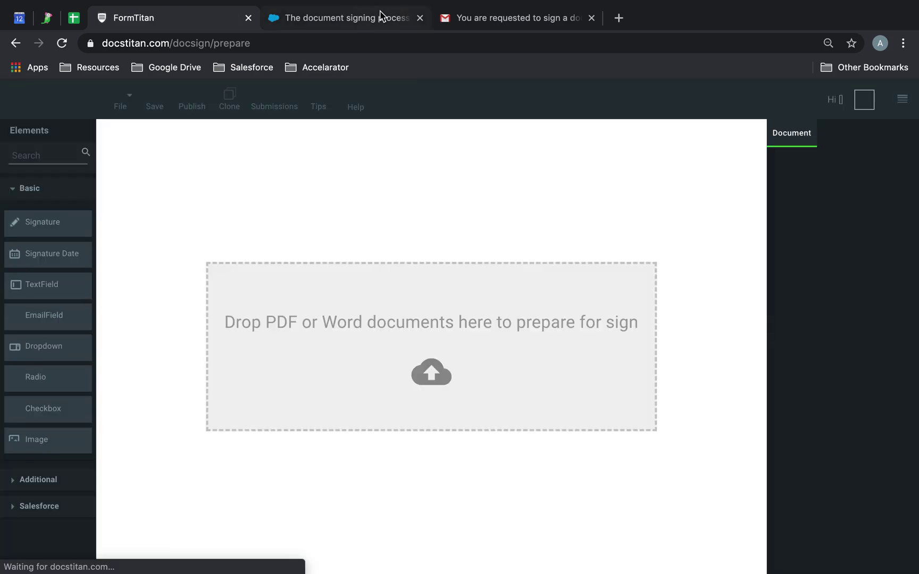
click(875, 108)
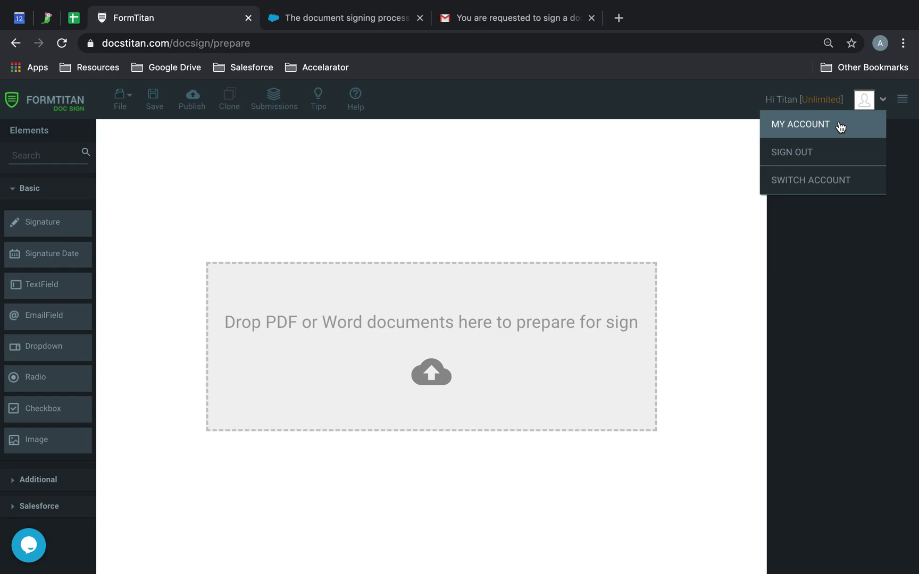
click(611, 242)
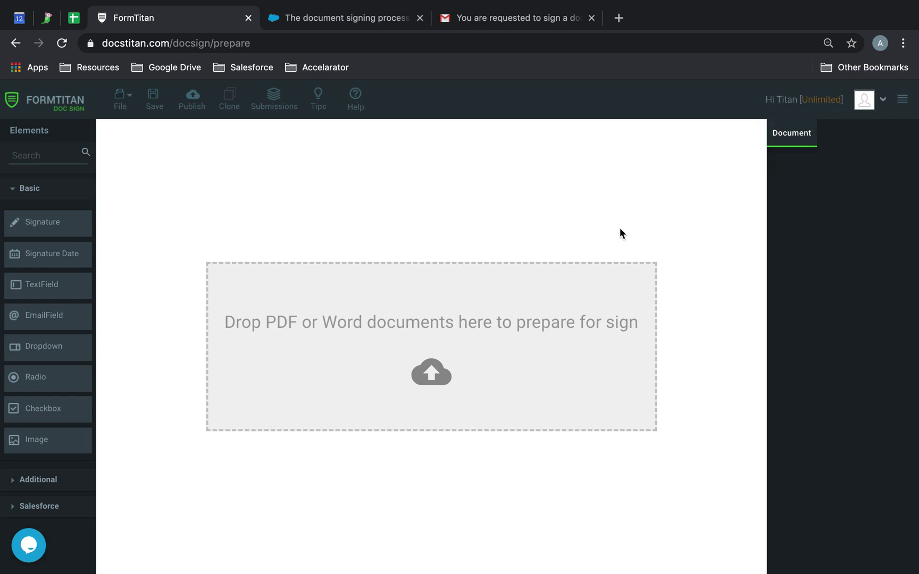
Open the saved document Doc Sign Agreement.pdf in the Doc Sign editor
click(120, 98)
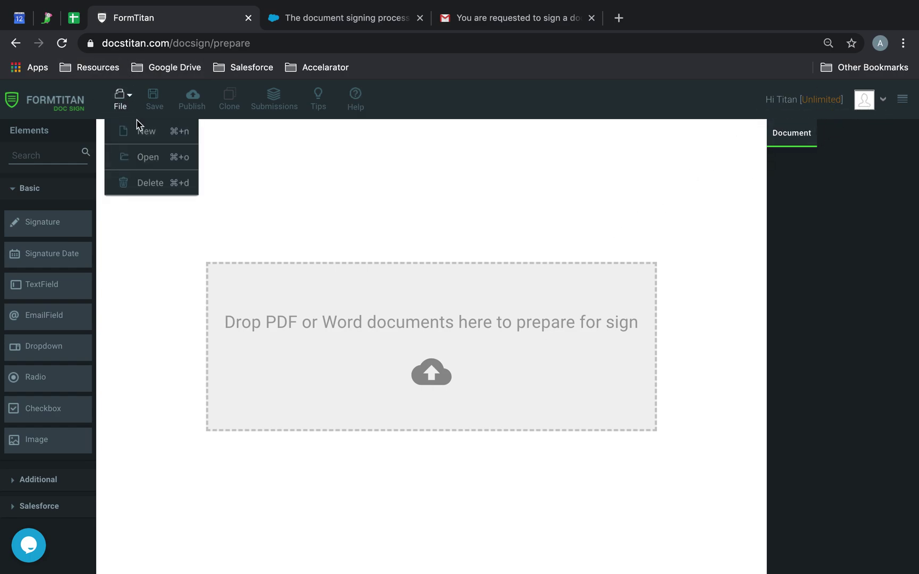
click(148, 154)
click(483, 338)
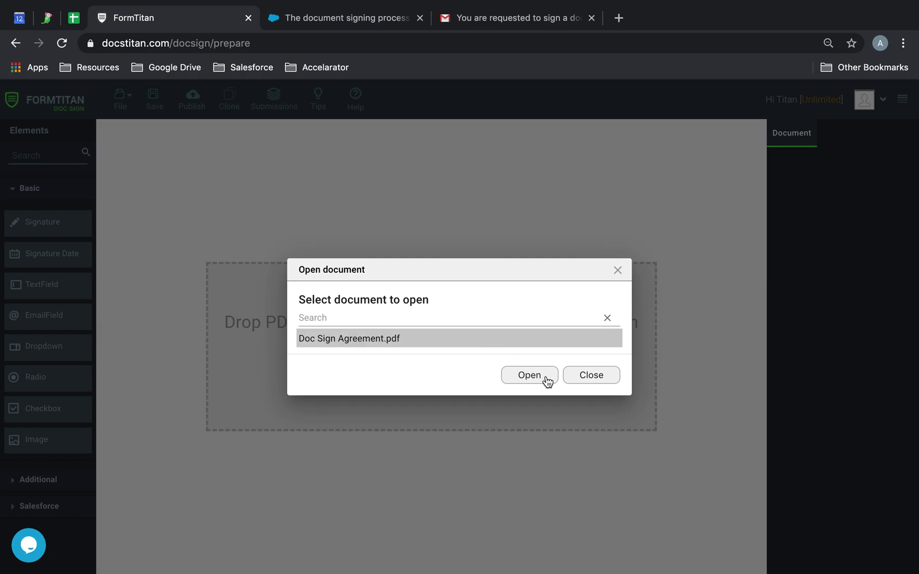
click(545, 376)
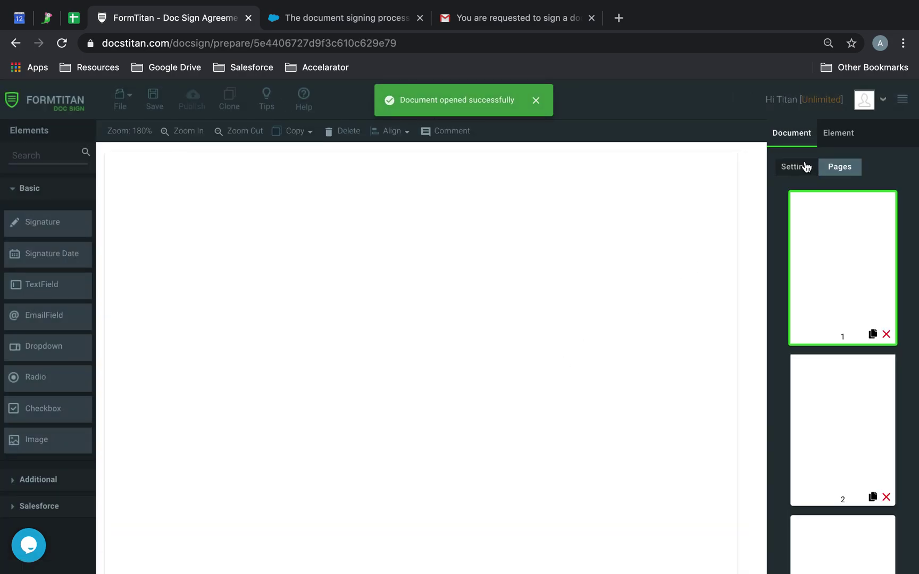
Expand the Email notification section of the document settings, where sending via Salesforce is enabled
click(807, 167)
scroll(792, 478, down, 1)
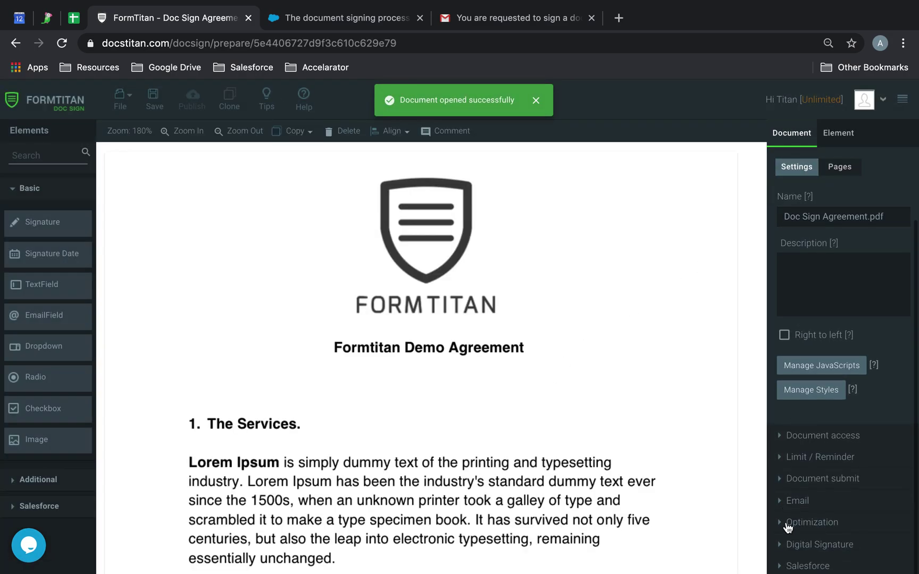
click(792, 497)
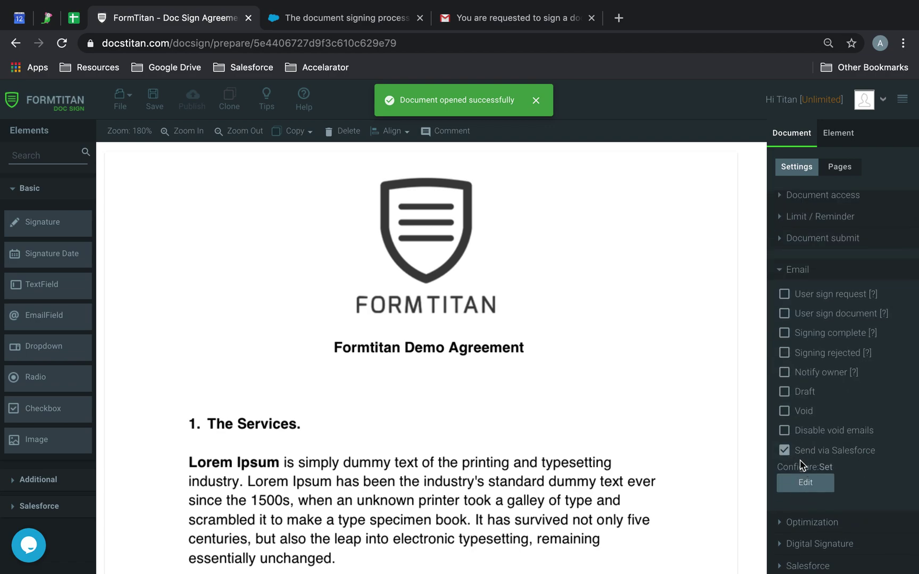